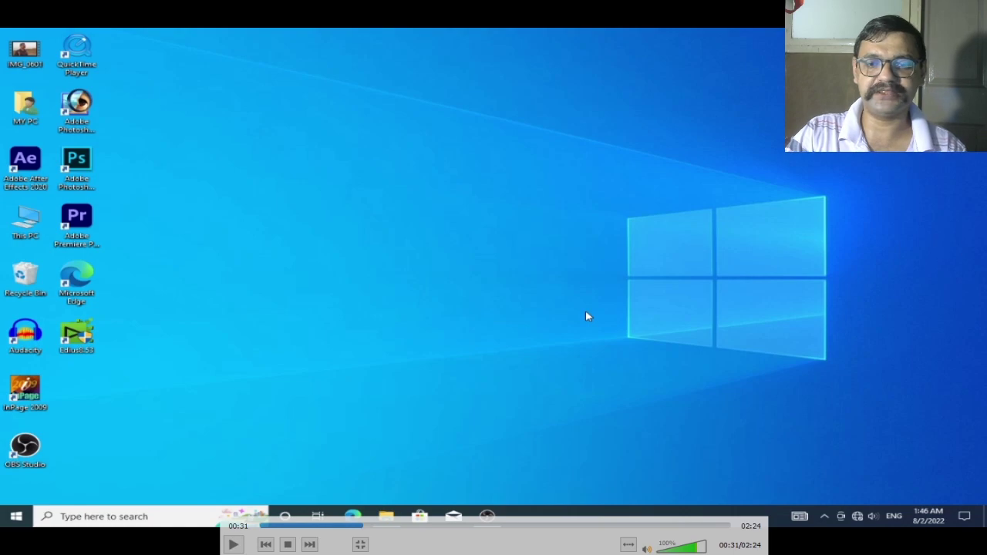
Step: Rewind the setup recording to the Folder Settings part and review choosing the default project folder
{"action": "key", "text": "space"}
{"action": "left_click", "coordinate": [351, 526]}
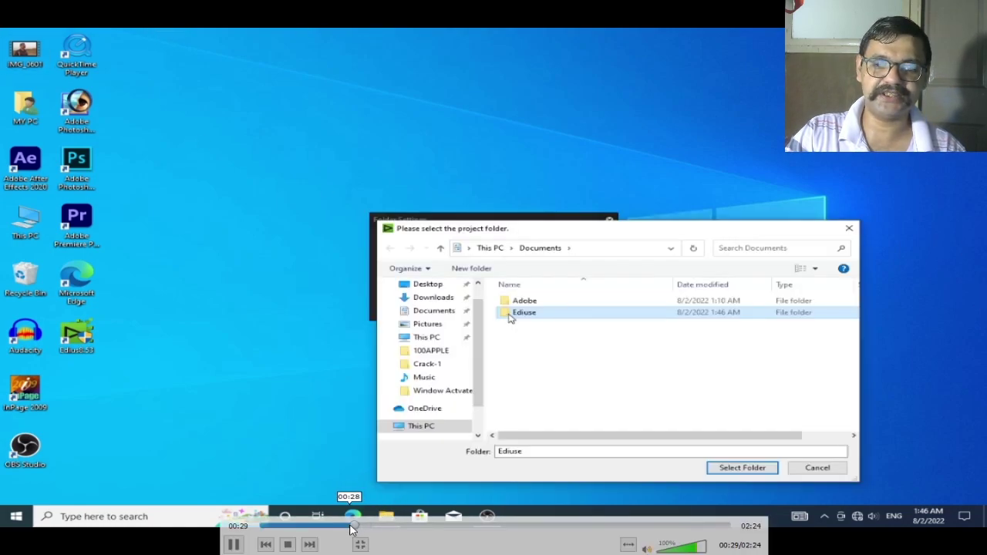
{"action": "left_click_drag", "start_coordinate": [351, 526], "coordinate": [291, 528]}
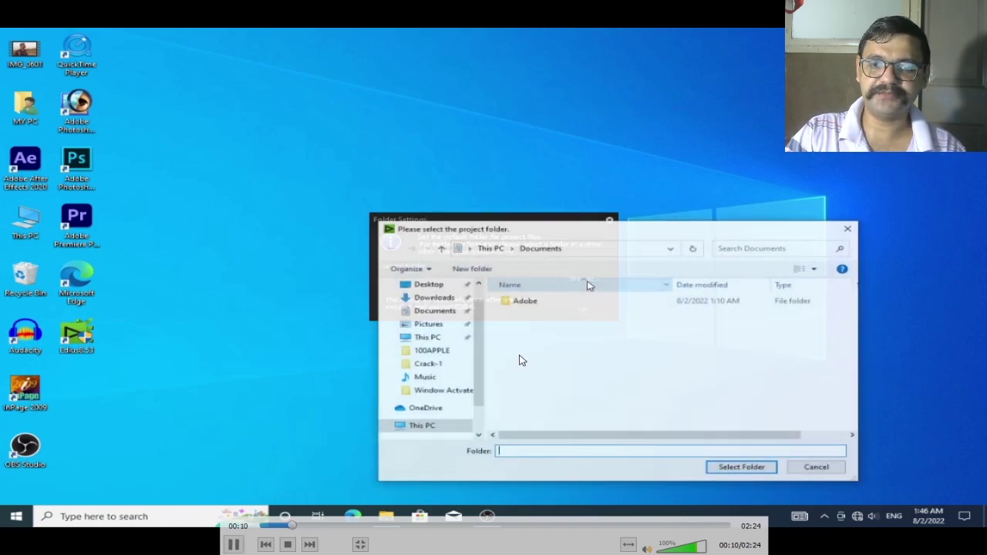
{"action": "key", "text": "space"}
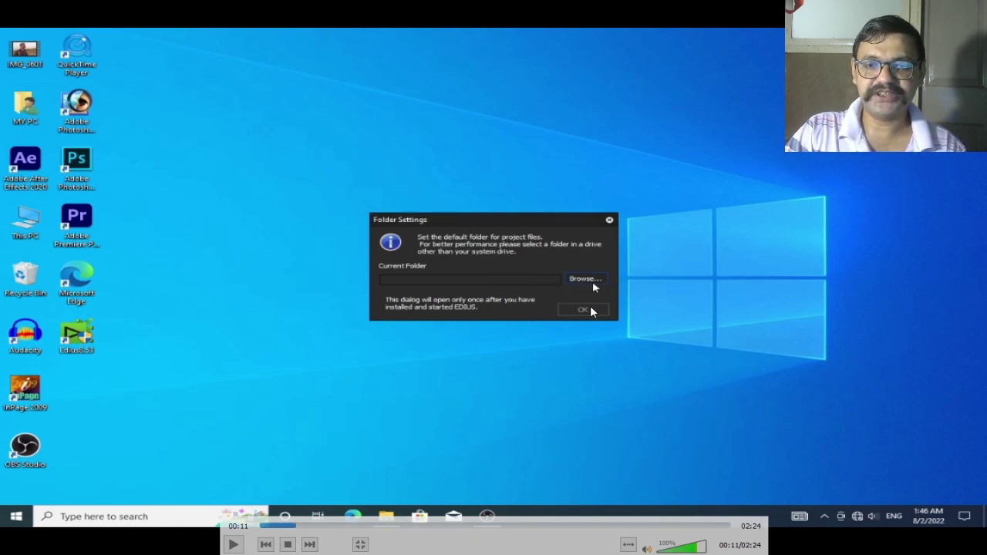
{"action": "mouse_move", "coordinate": [624, 306]}
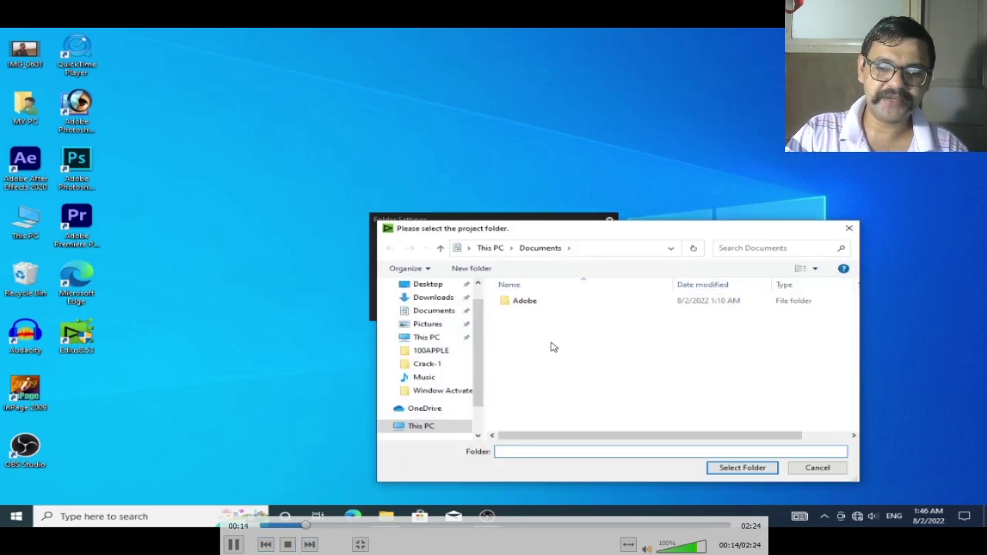
{"action": "left_click", "coordinate": [339, 525]}
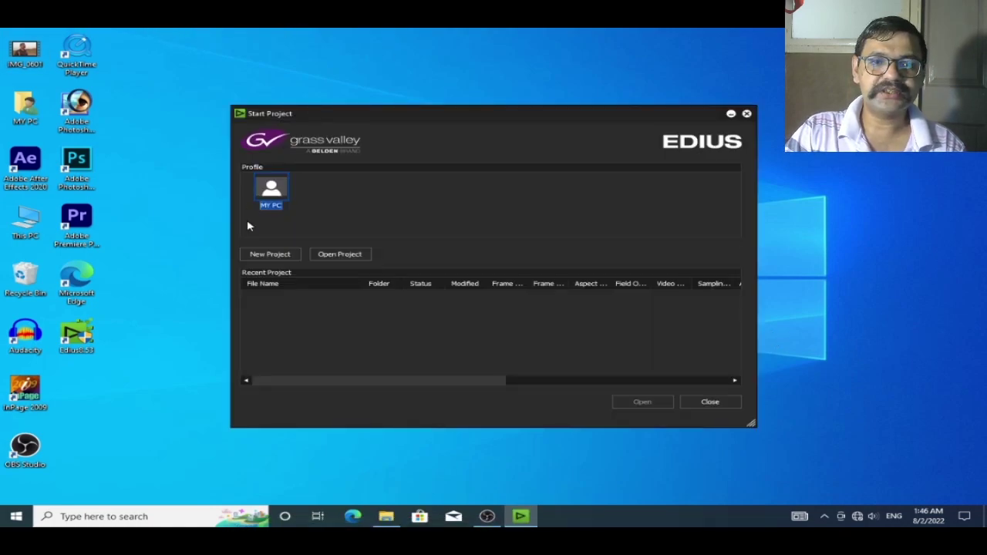
Step: Play the recording through the Start Project window and project preset choices, pausing to examine size, frame rate and bit options
{"action": "left_click", "coordinate": [461, 301]}
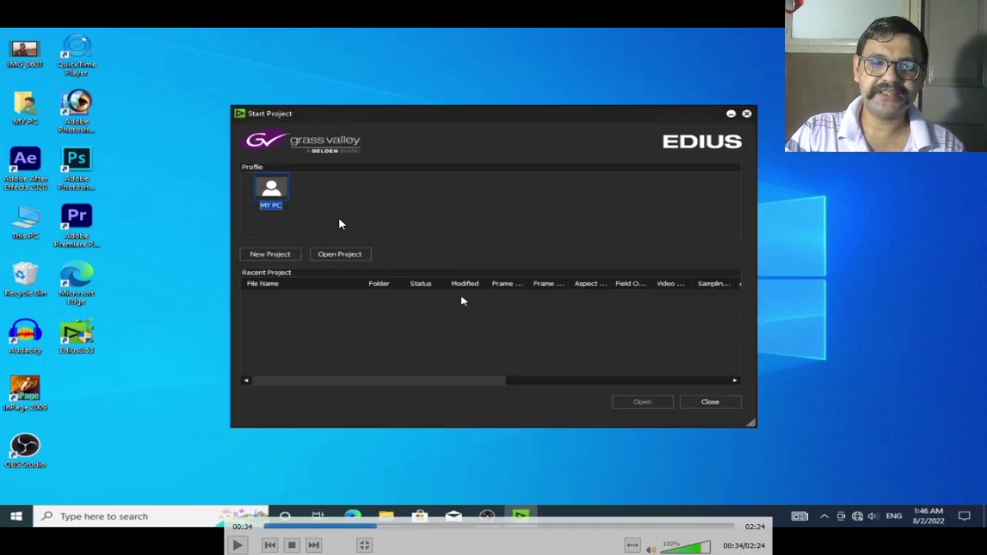
{"action": "left_click", "coordinate": [540, 311]}
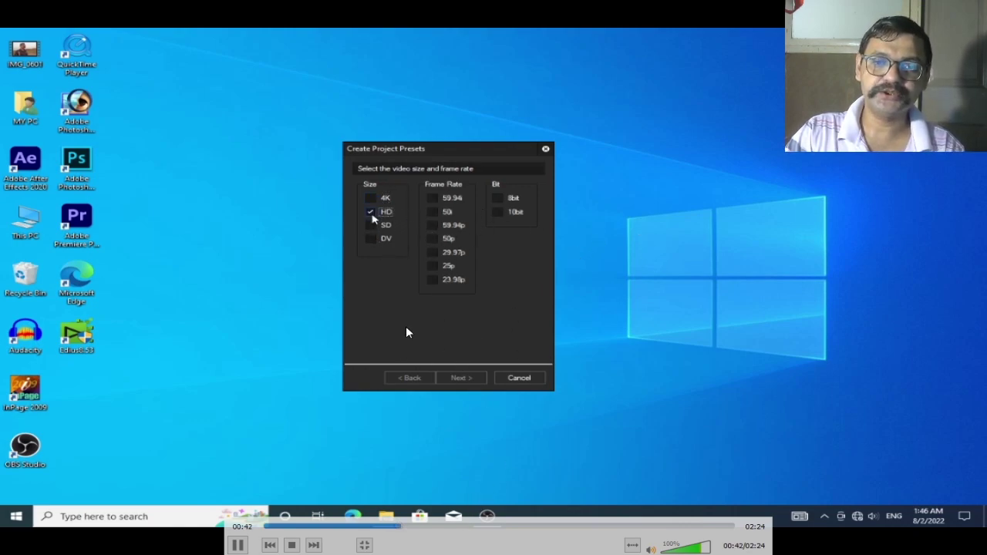
{"action": "left_click", "coordinate": [411, 240]}
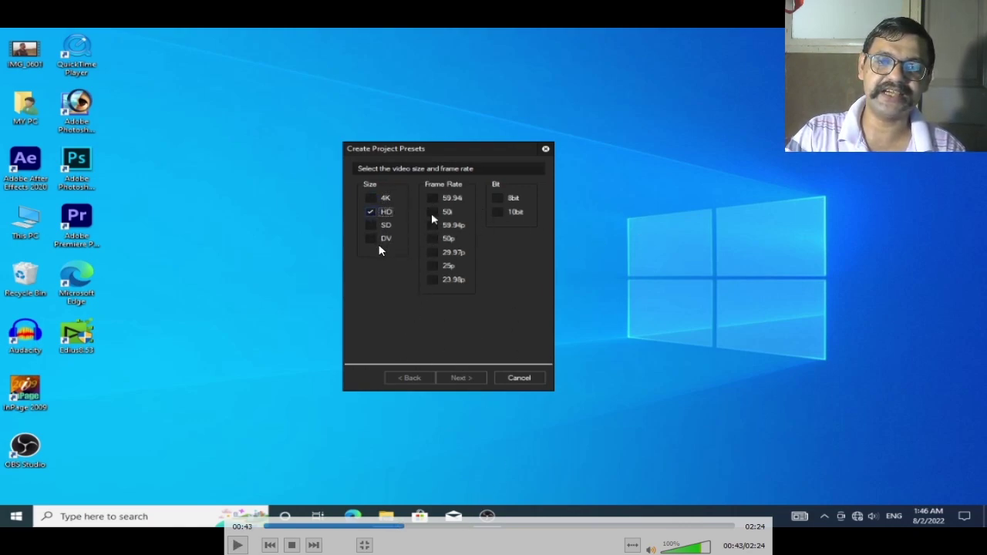
{"action": "left_click", "coordinate": [405, 220]}
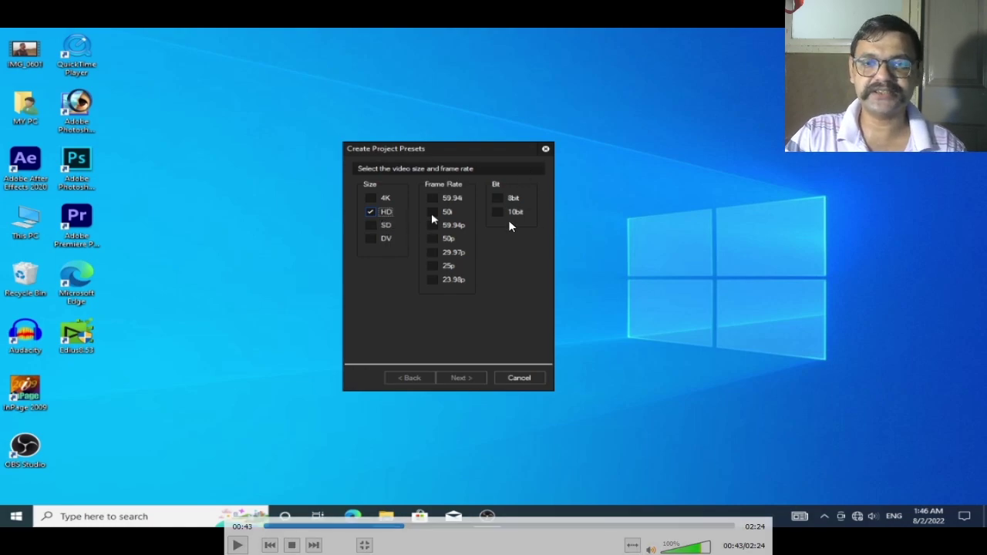
{"action": "left_click", "coordinate": [467, 189]}
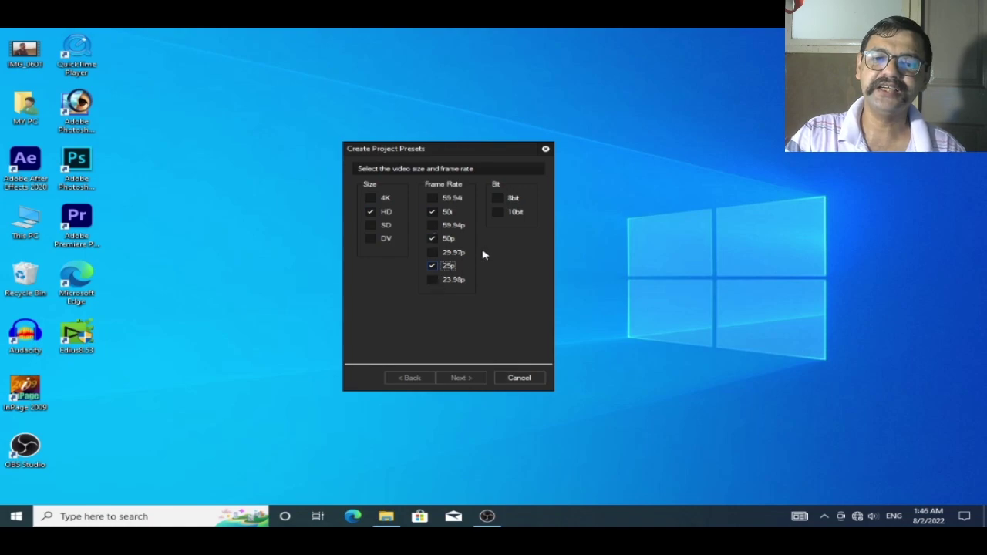
Step: Continue the recording through the added presets list and Project Settings, pausing to examine the available HD presets
{"action": "mouse_move", "coordinate": [339, 378]}
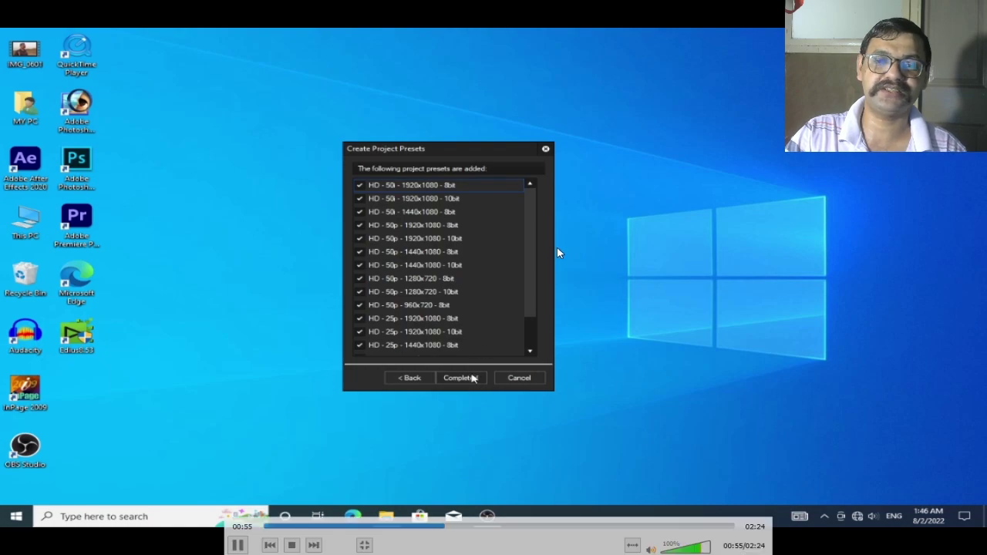
{"action": "key", "text": "space"}
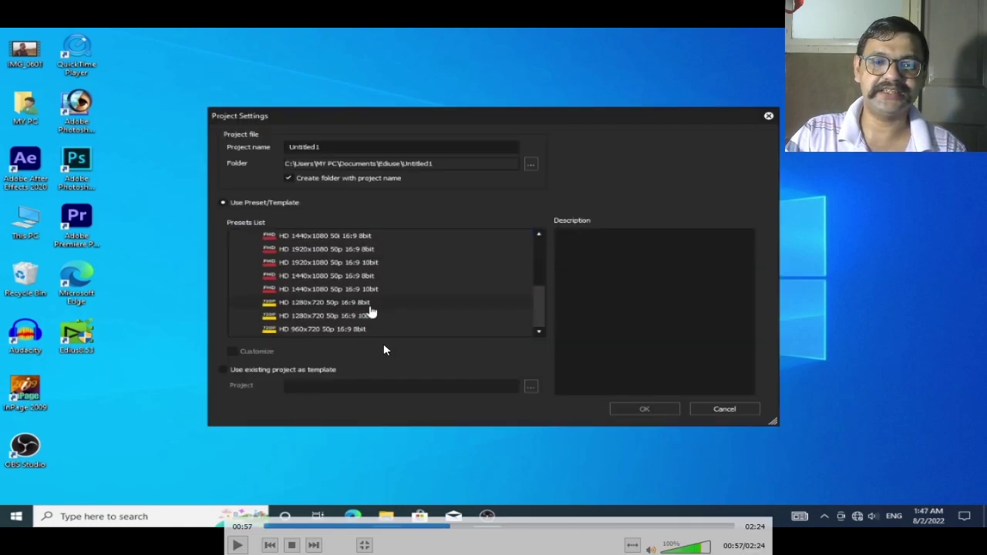
{"action": "key", "text": "space"}
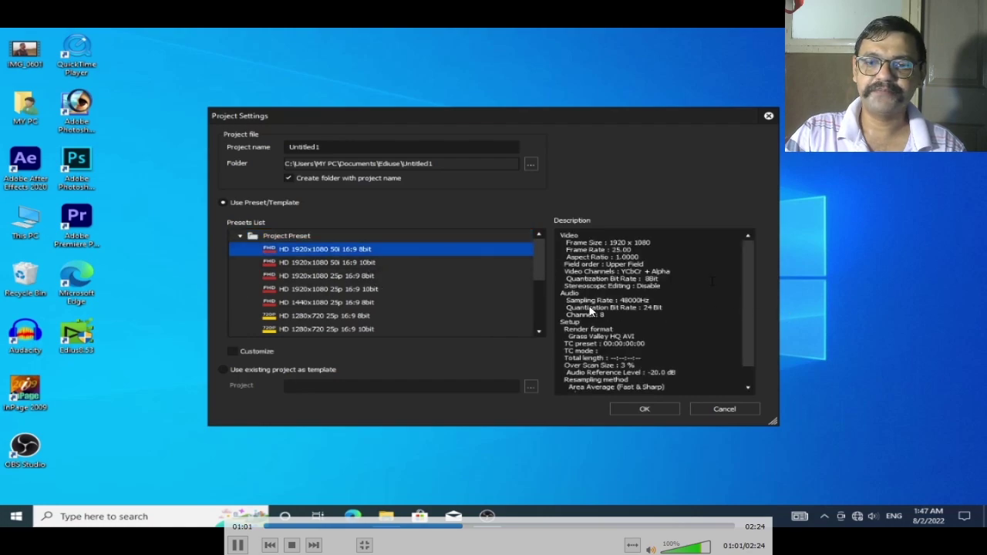
{"action": "key", "text": "space"}
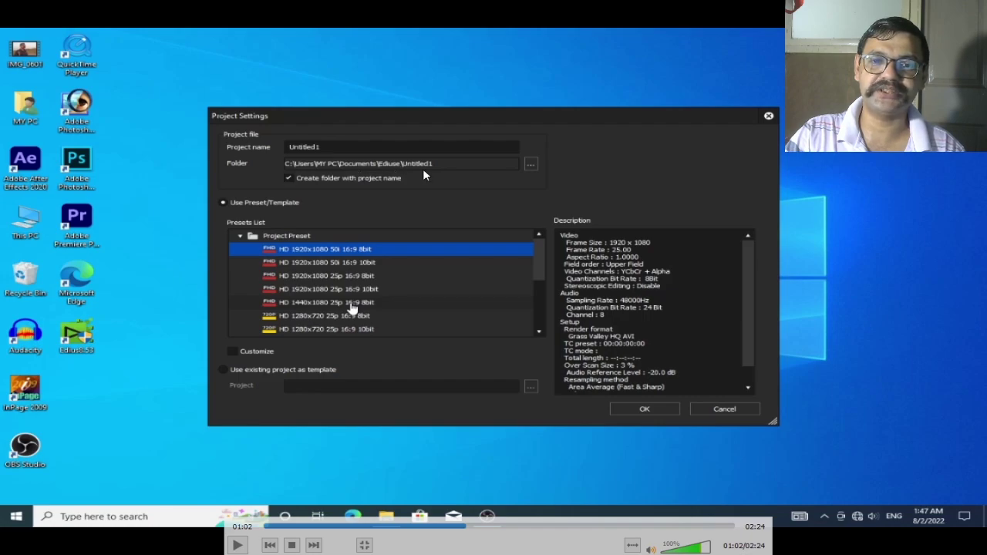
{"action": "left_click", "coordinate": [528, 315]}
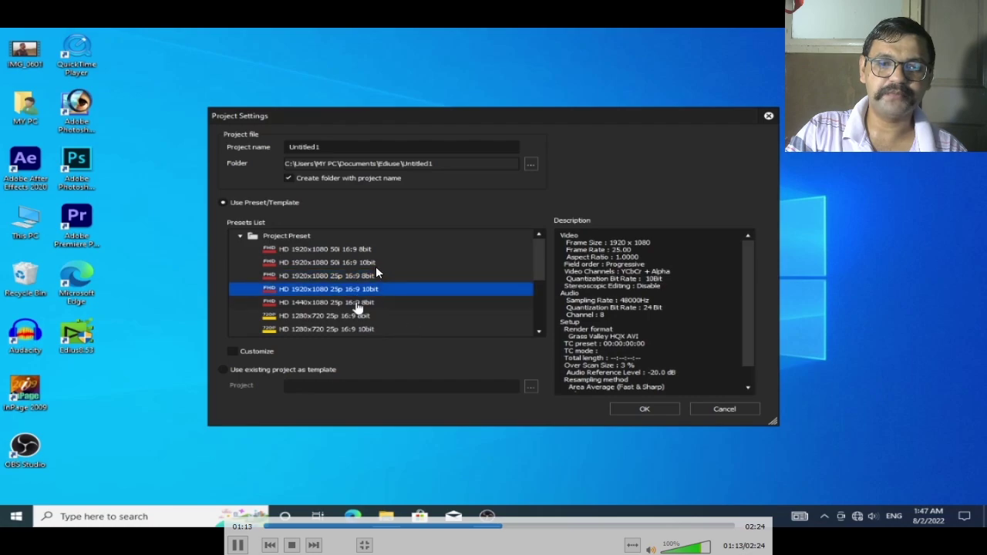
{"action": "left_click", "coordinate": [530, 529]}
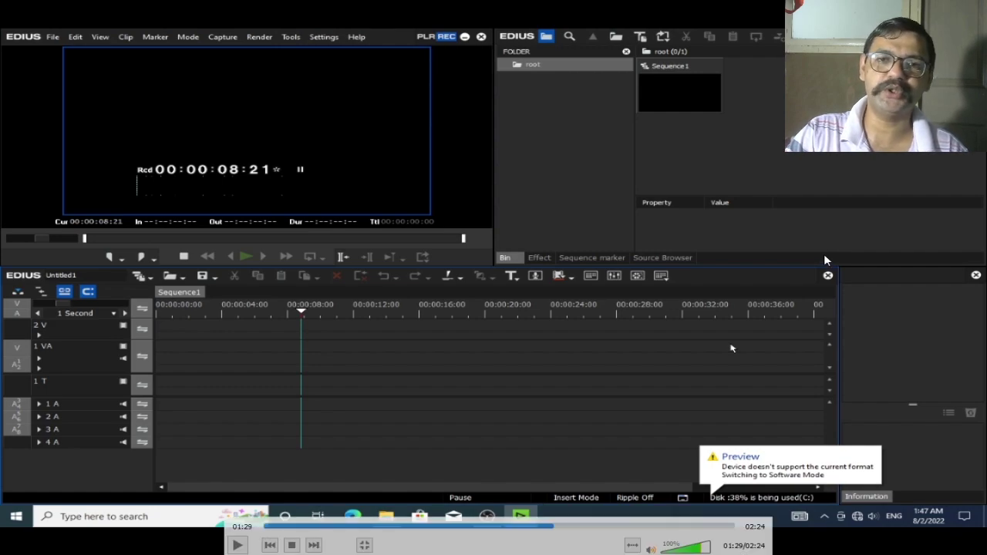
Step: Review the editing workspace in the recording, skip ahead to its end and leave the full-screen playback
{"action": "key", "text": "space"}
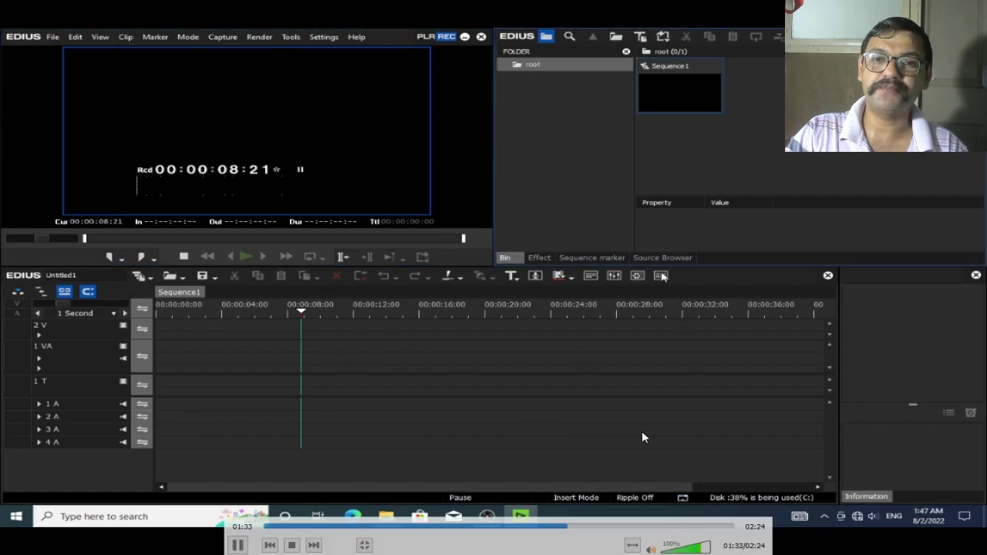
{"action": "left_click", "coordinate": [608, 527]}
{"action": "left_click_drag", "start_coordinate": [629, 526], "coordinate": [714, 528]}
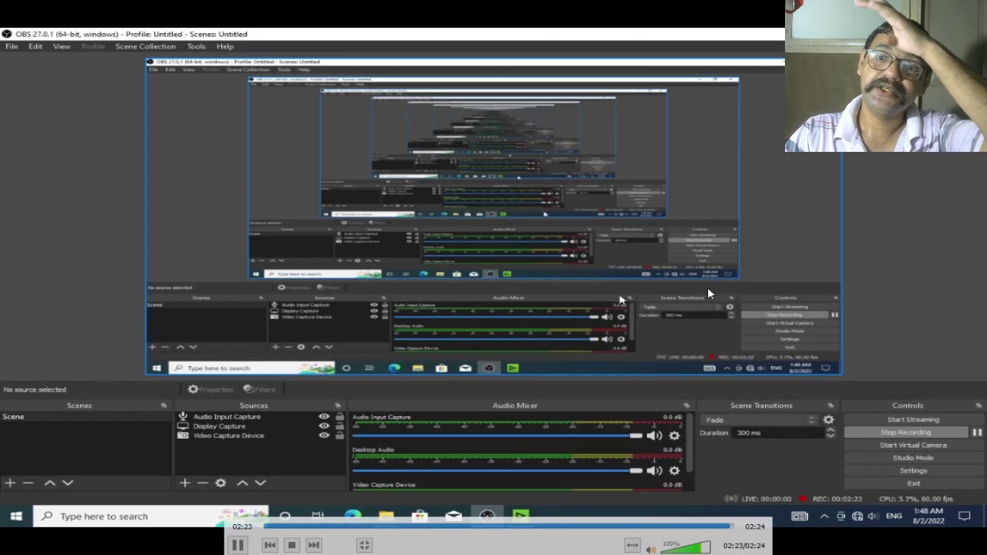
{"action": "double_click", "coordinate": [640, 205]}
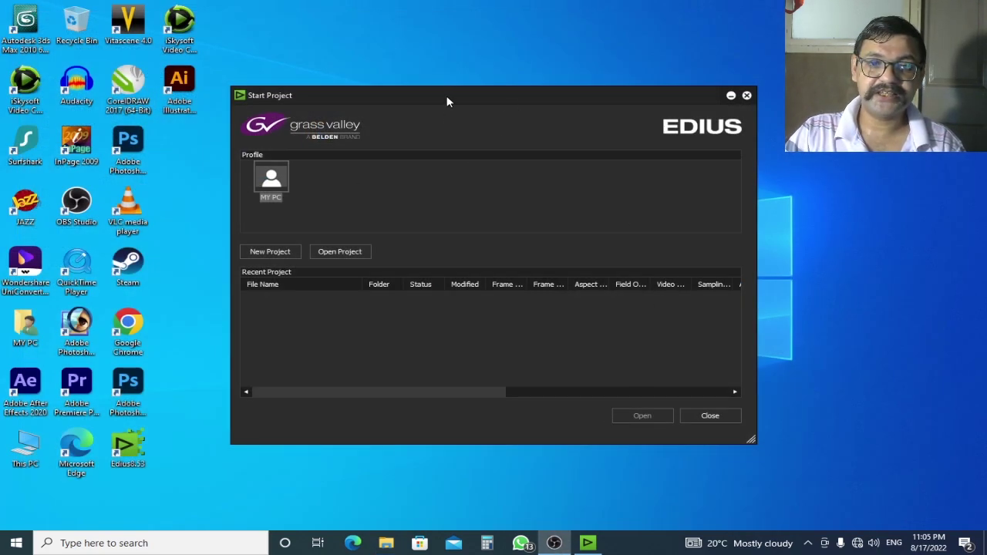
Step: Close the Start Project window, relaunch EDIUS 8.53 from the desktop and point out the version number on the splash screen
{"action": "left_click_drag", "start_coordinate": [448, 97], "coordinate": [416, 43]}
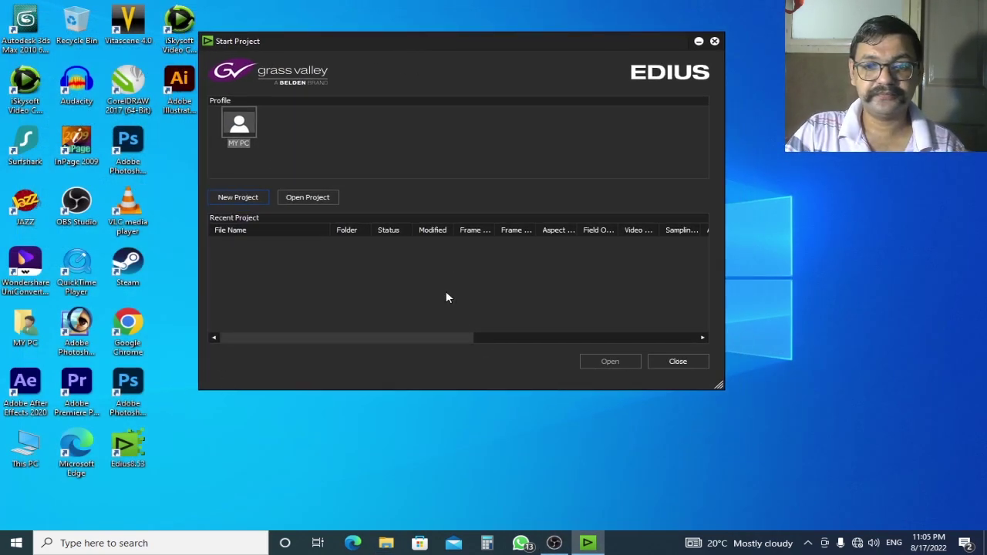
{"action": "left_click", "coordinate": [680, 363]}
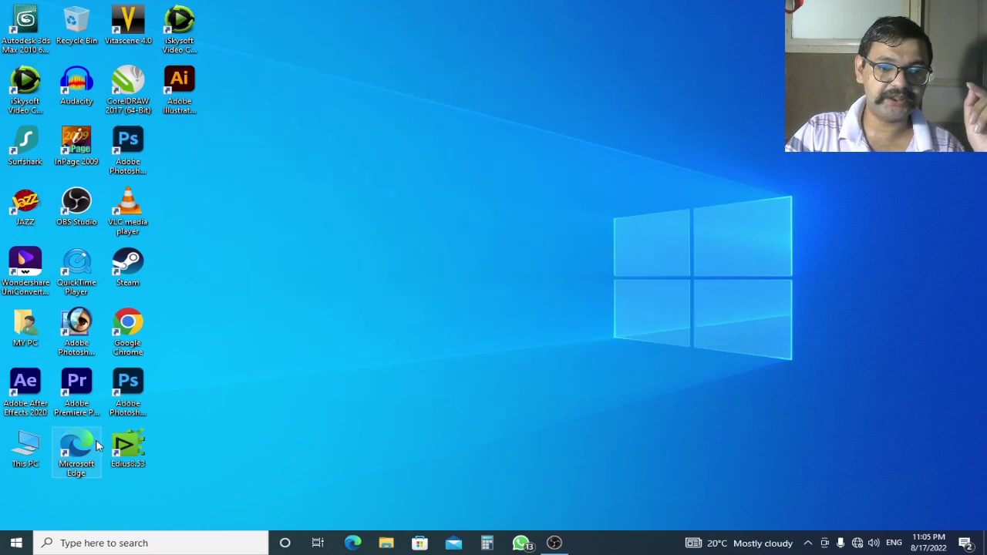
{"action": "double_click", "coordinate": [134, 461]}
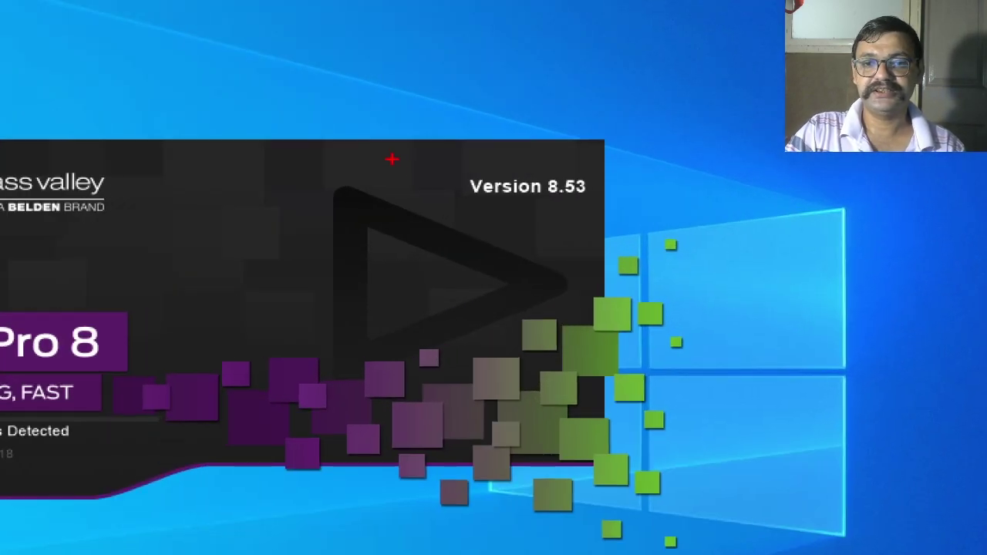
{"action": "left_click_drag", "start_coordinate": [558, 165], "coordinate": [703, 223]}
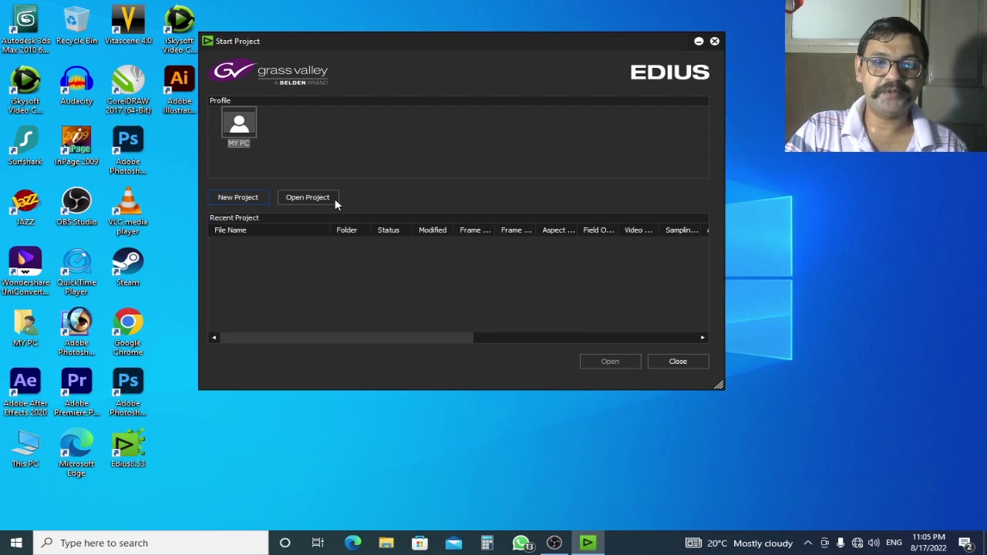
Step: Start a new project named Edius and choose the HD 1920x1080 50i 16:9 8bit preset
{"action": "left_click", "coordinate": [247, 199]}
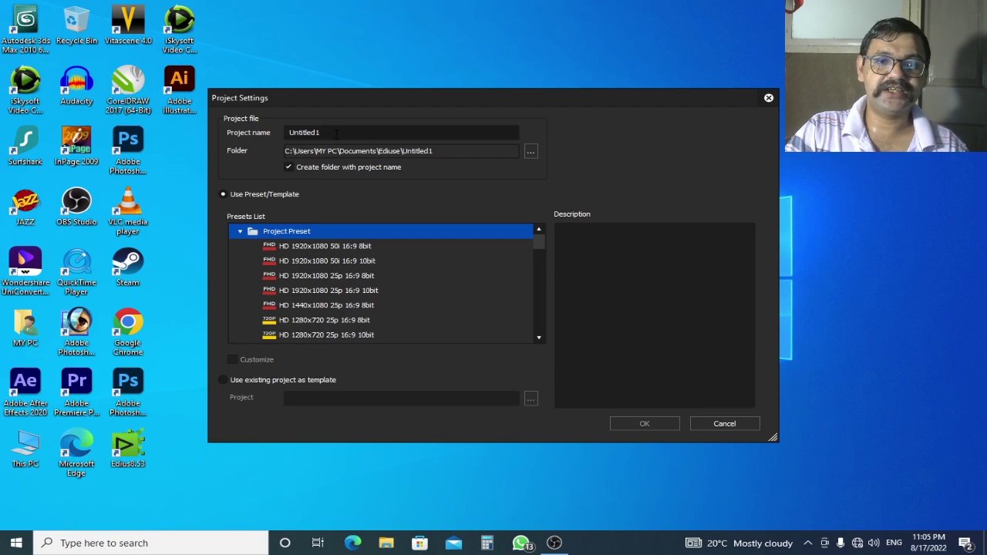
{"action": "left_click", "coordinate": [335, 133]}
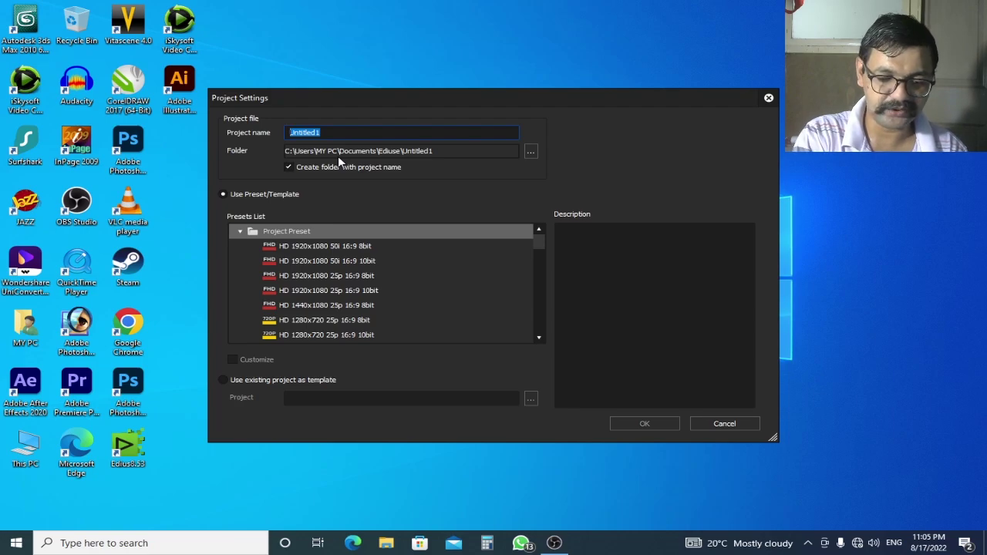
{"action": "type", "text": "Edius"}
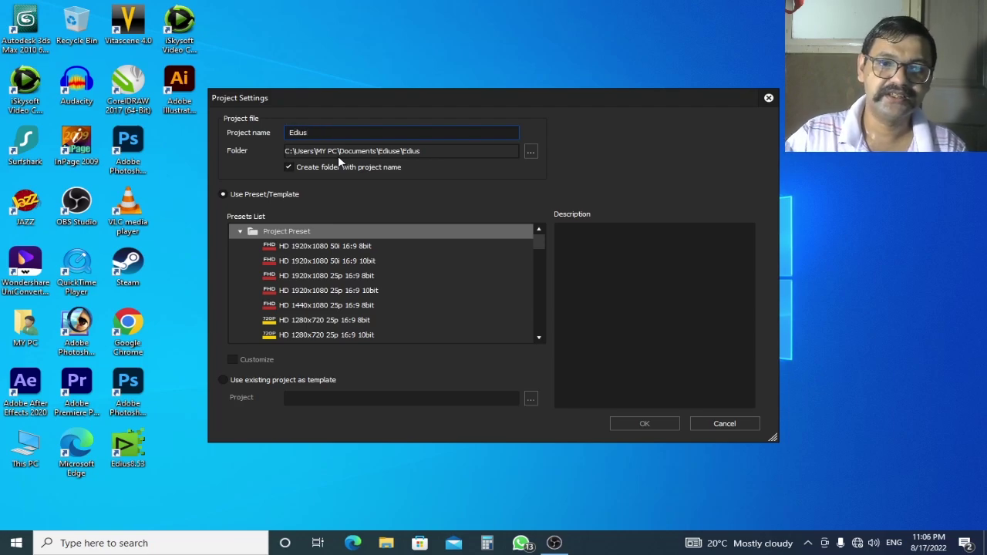
{"action": "left_click", "coordinate": [374, 248]}
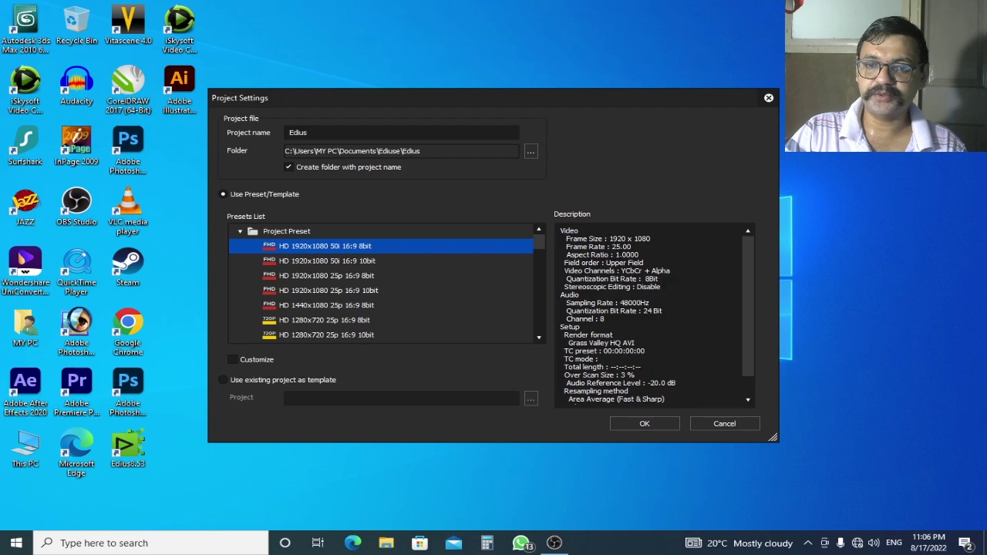
Step: Create a folder named Ediuse Class on New Volume (H:) and set it as the project's save folder
{"action": "left_click", "coordinate": [531, 154]}
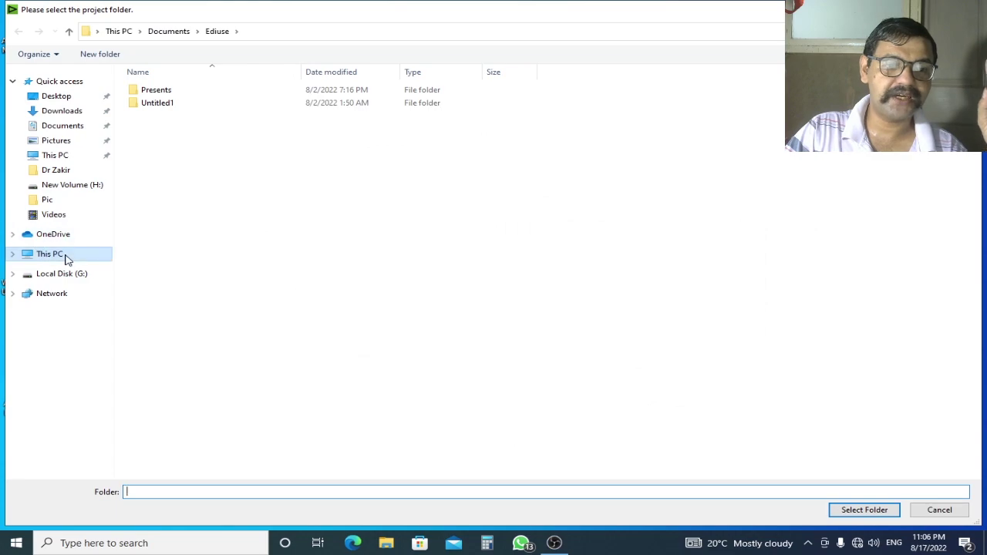
{"action": "left_click", "coordinate": [67, 260]}
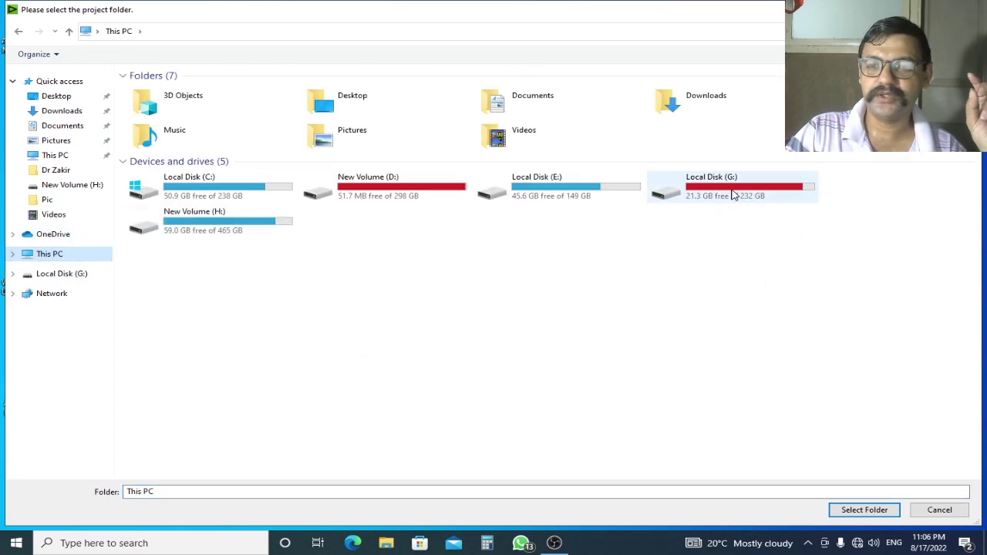
{"action": "double_click", "coordinate": [260, 213]}
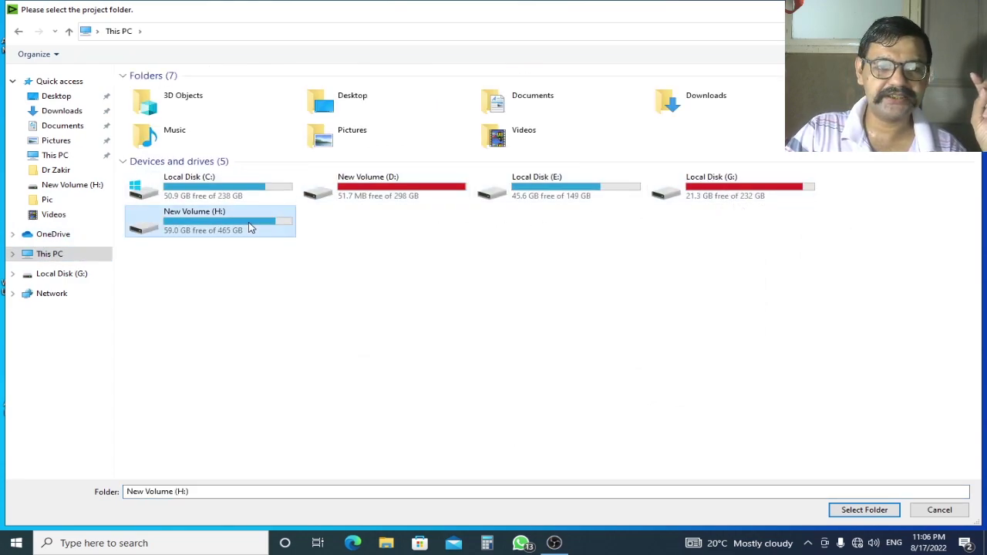
{"action": "right_click", "coordinate": [185, 208]}
{"action": "mouse_move", "coordinate": [292, 321]}
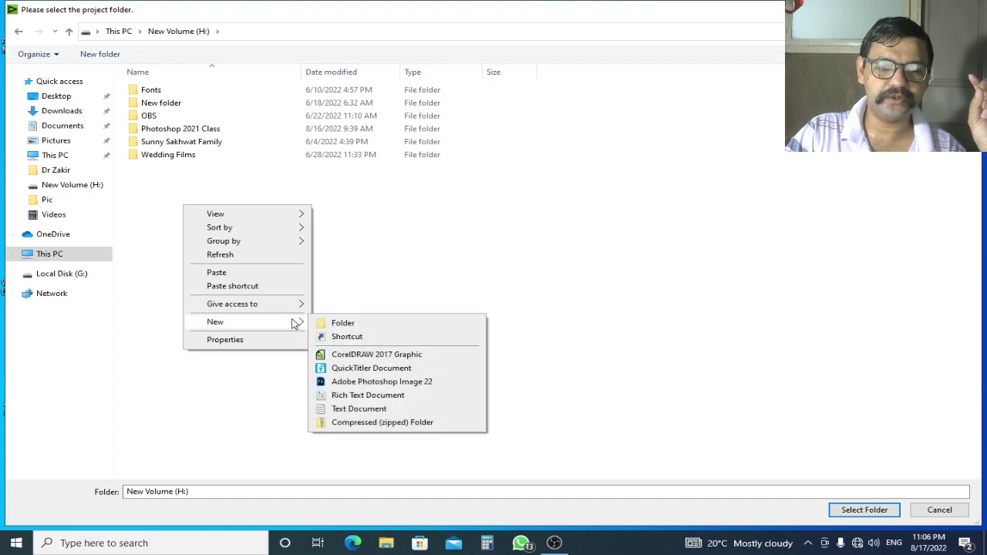
{"action": "left_click", "coordinate": [368, 326]}
{"action": "type", "text": "Ediuse"}
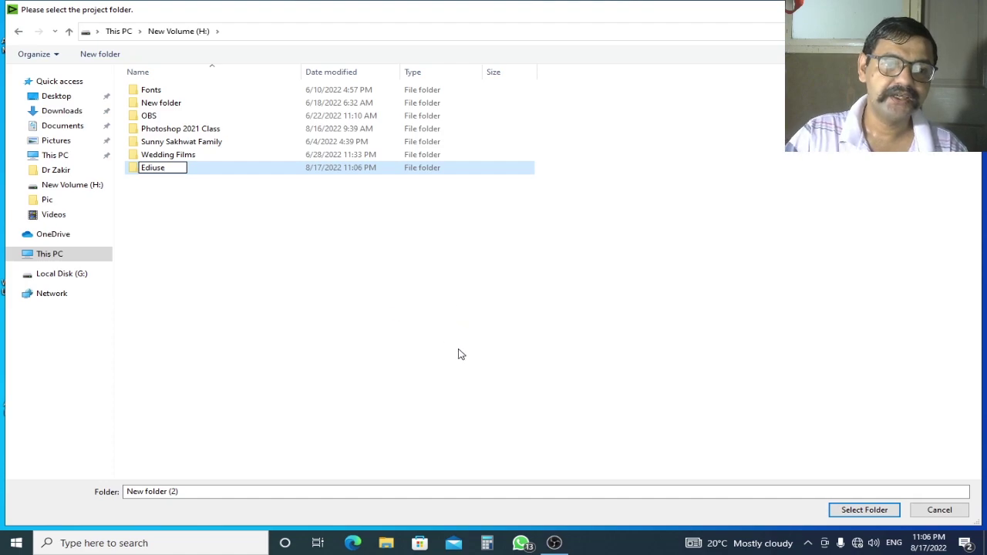
{"action": "type", "text": " C"}
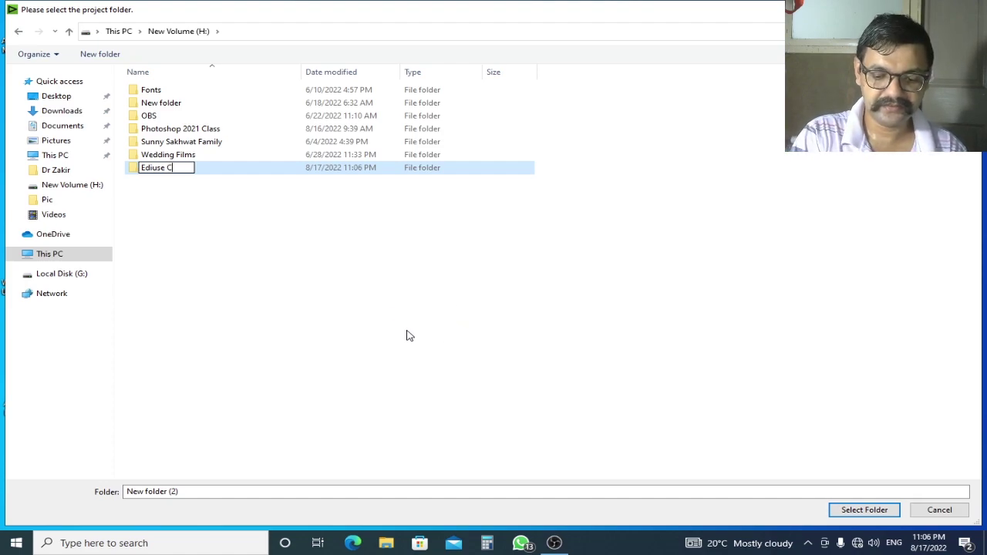
{"action": "type", "text": "lass"}
{"action": "key", "text": "Return"}
{"action": "key", "text": "Return"}
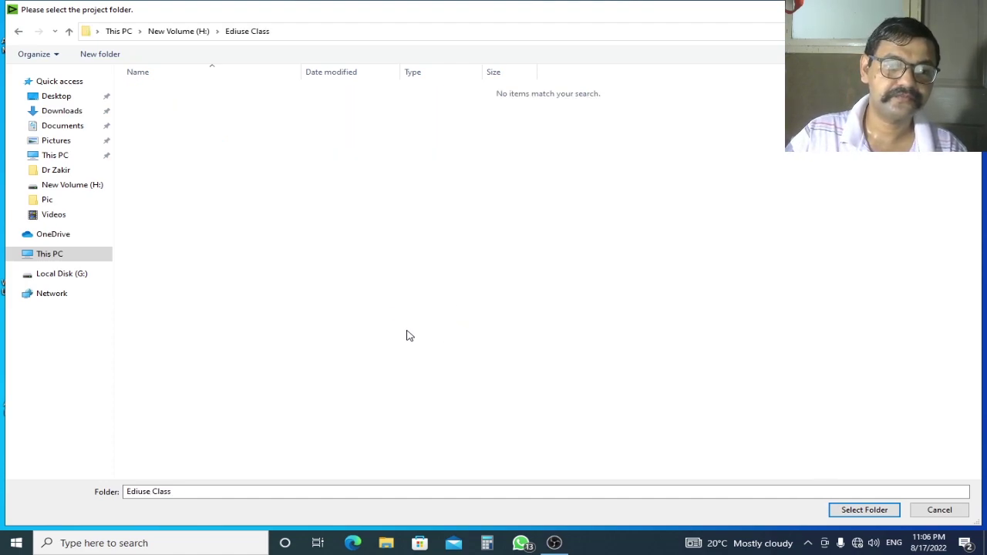
{"action": "left_click", "coordinate": [869, 514]}
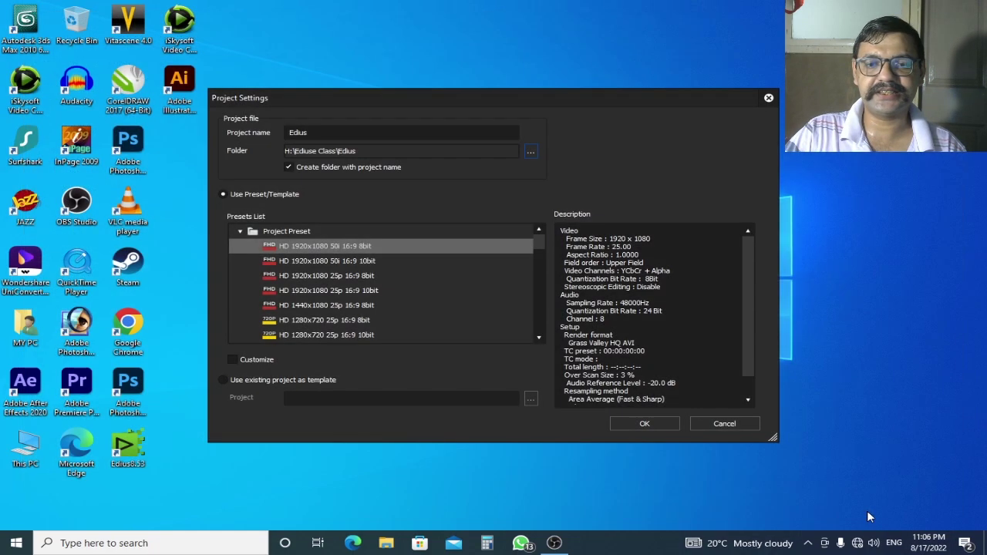
Step: Show the Ediuse Class folder of New Volume (H:) in File Explorer alongside the Project Settings window
{"action": "double_click", "coordinate": [16, 457]}
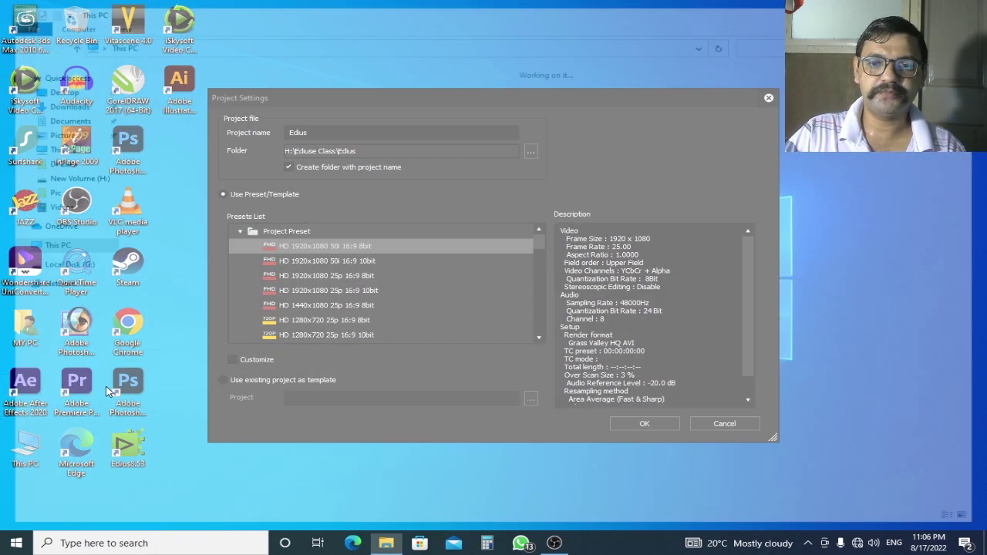
{"action": "double_click", "coordinate": [875, 211]}
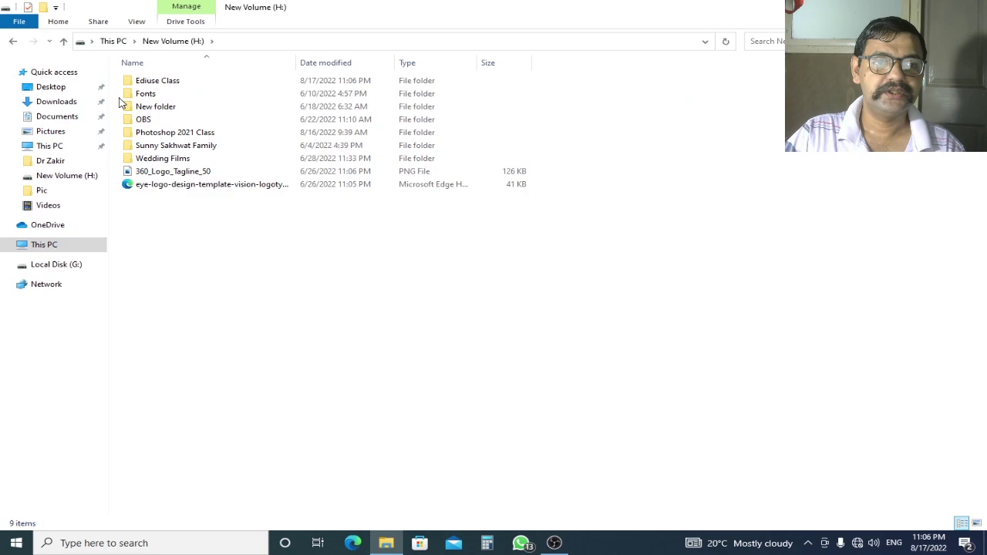
{"action": "double_click", "coordinate": [166, 81]}
{"action": "left_click_drag", "start_coordinate": [479, 5], "coordinate": [474, 304]}
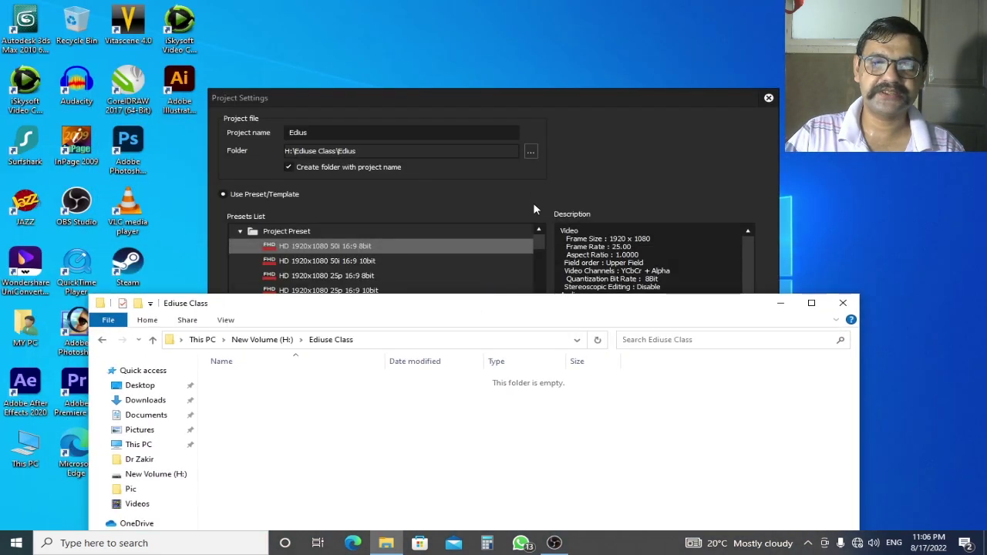
{"action": "left_click", "coordinate": [536, 209]}
{"action": "left_click", "coordinate": [548, 508]}
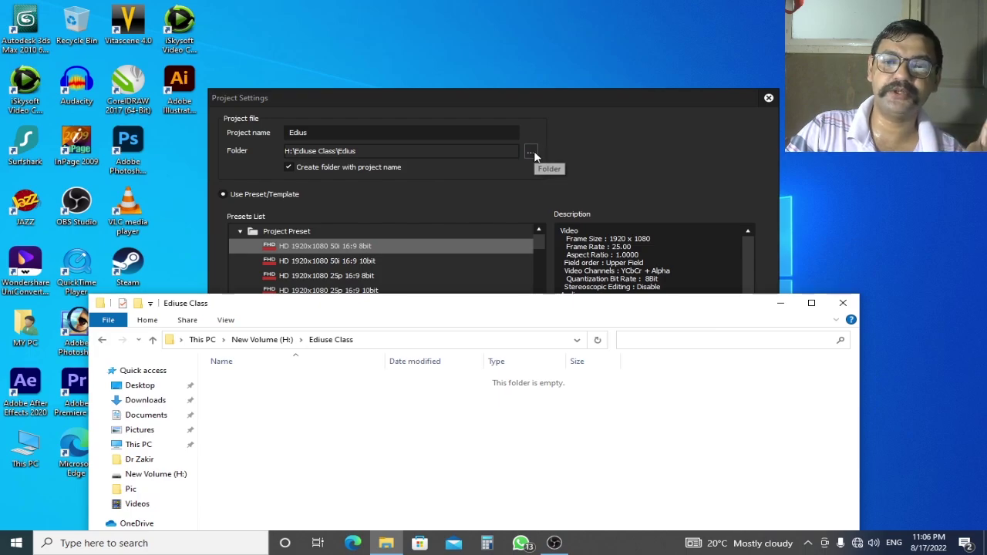
Step: Create a folder named Project inside Ediuse Class while choosing the project's save folder, and open it
{"action": "left_click", "coordinate": [535, 154]}
{"action": "right_click", "coordinate": [314, 171]}
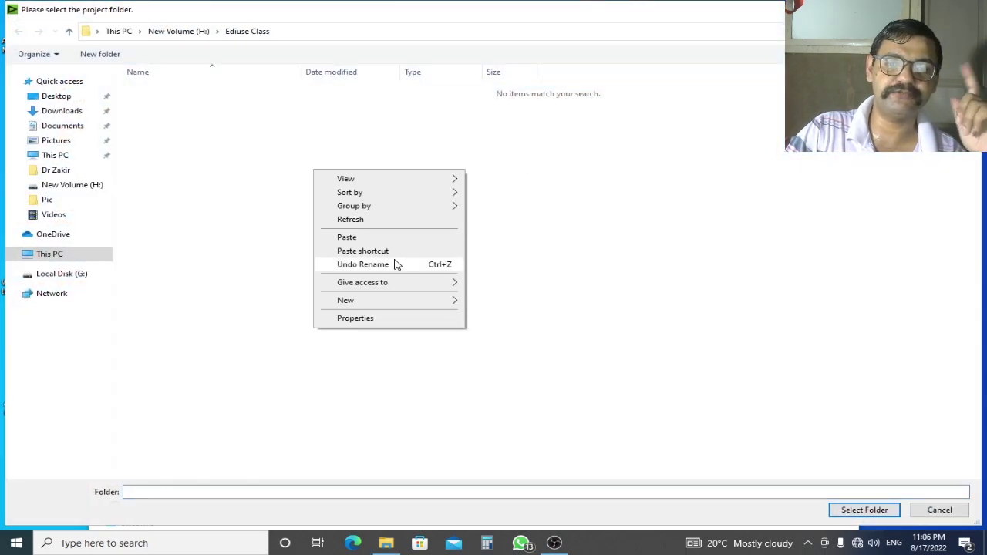
{"action": "mouse_move", "coordinate": [412, 304]}
{"action": "left_click", "coordinate": [523, 308]}
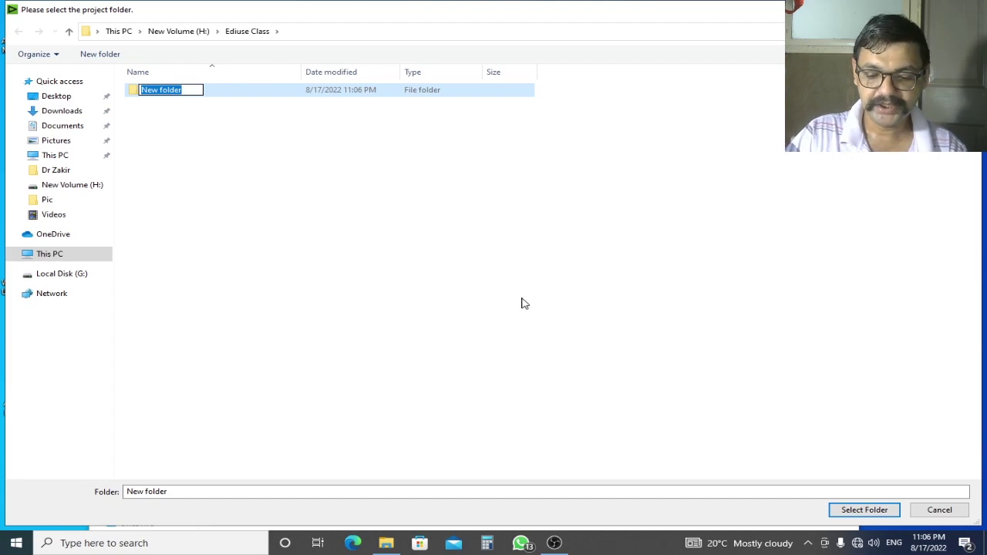
{"action": "type", "text": "Project"}
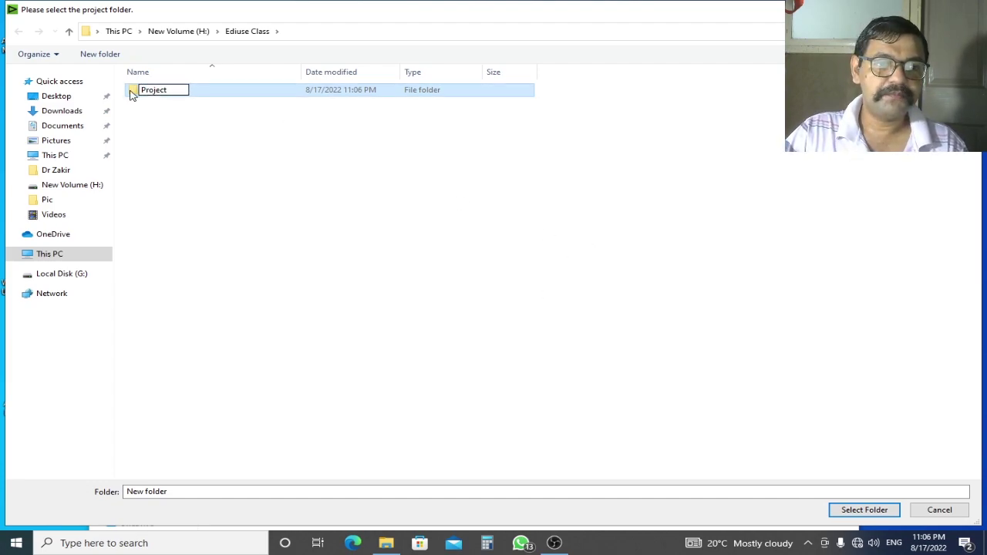
{"action": "key", "text": "Return"}
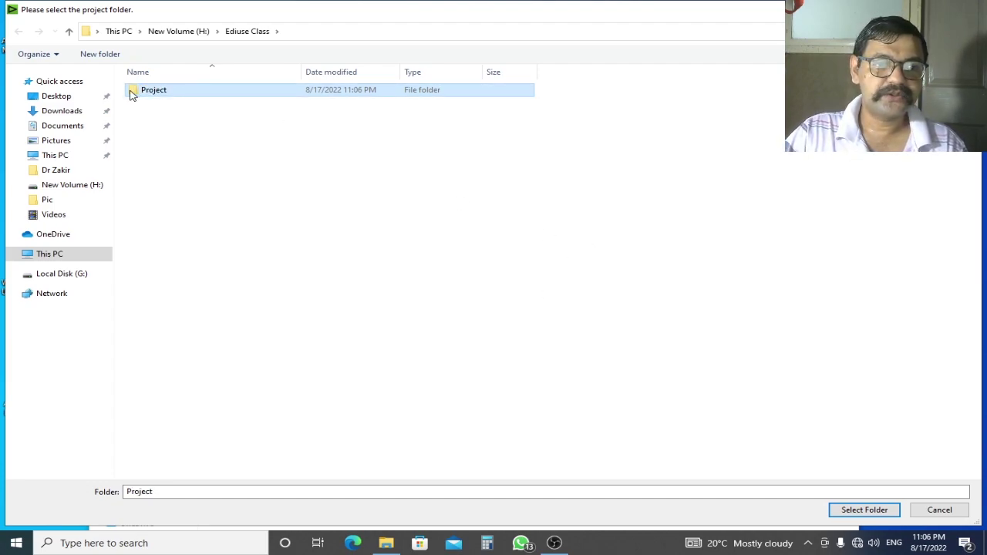
{"action": "double_click", "coordinate": [133, 92]}
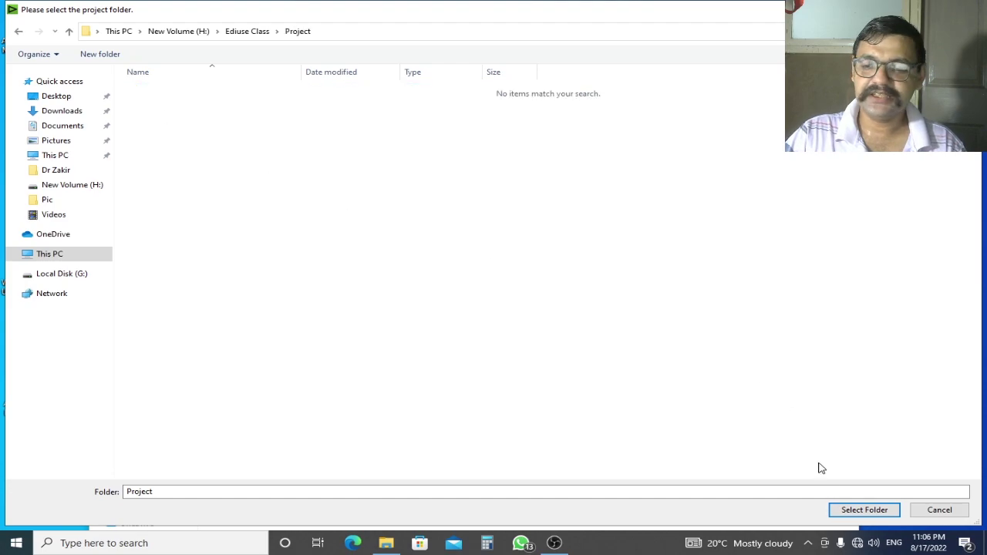
Step: Check the new Project folder inside Ediuse Class in File Explorer
{"action": "key", "text": "alt+Tab"}
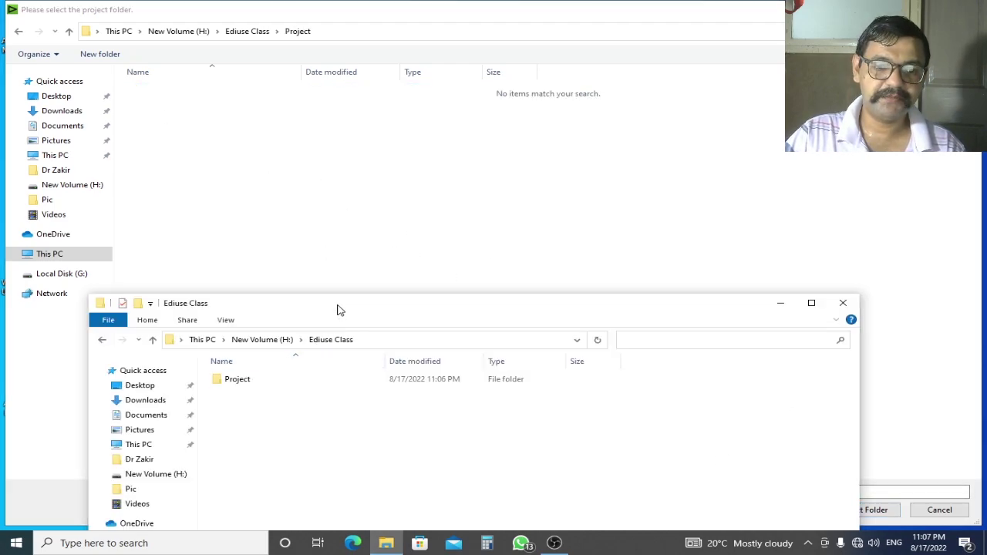
{"action": "left_click_drag", "start_coordinate": [337, 307], "coordinate": [344, 189]}
{"action": "double_click", "coordinate": [242, 263]}
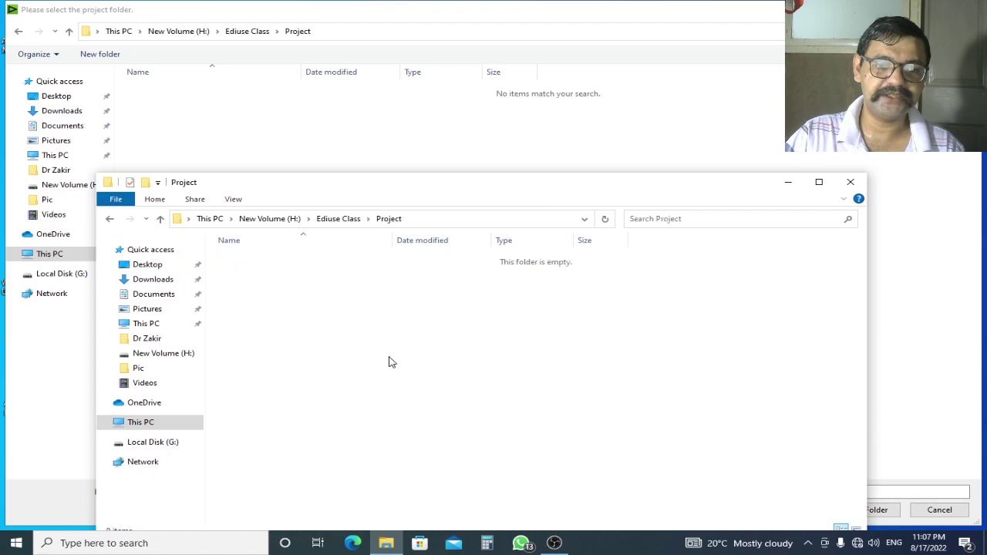
Step: Set the Project folder as the save location and create the Edius project with the chosen settings
{"action": "left_click", "coordinate": [436, 122]}
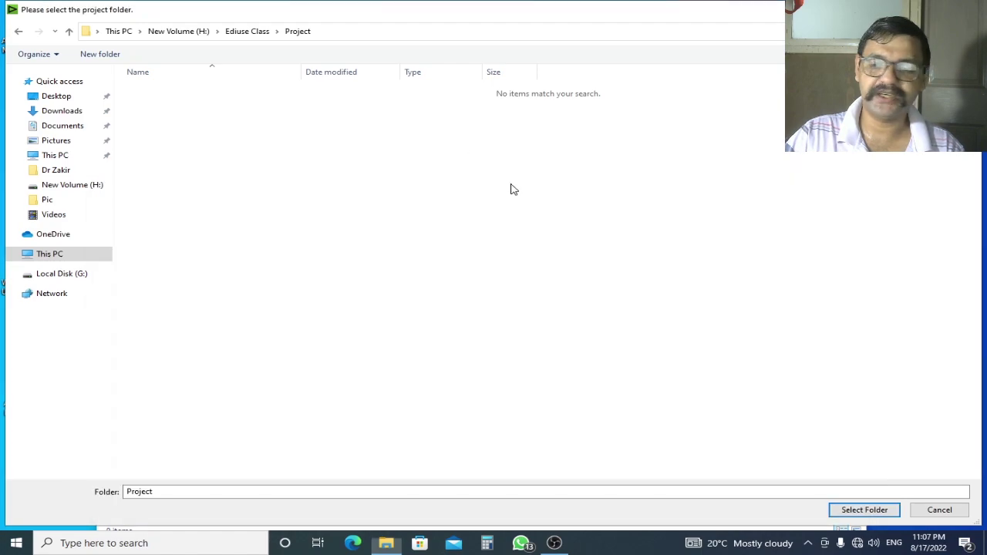
{"action": "left_click", "coordinate": [859, 513]}
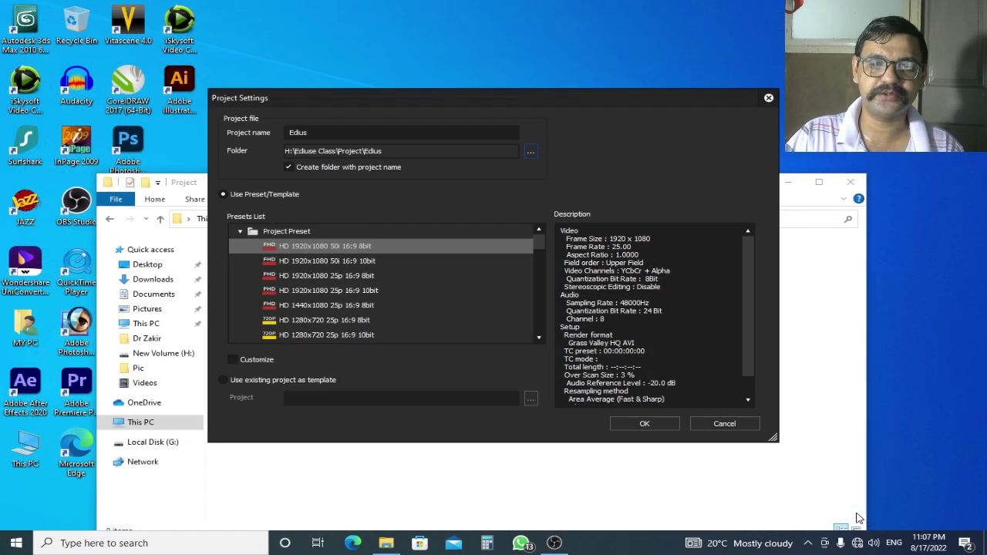
{"action": "left_click", "coordinate": [646, 428]}
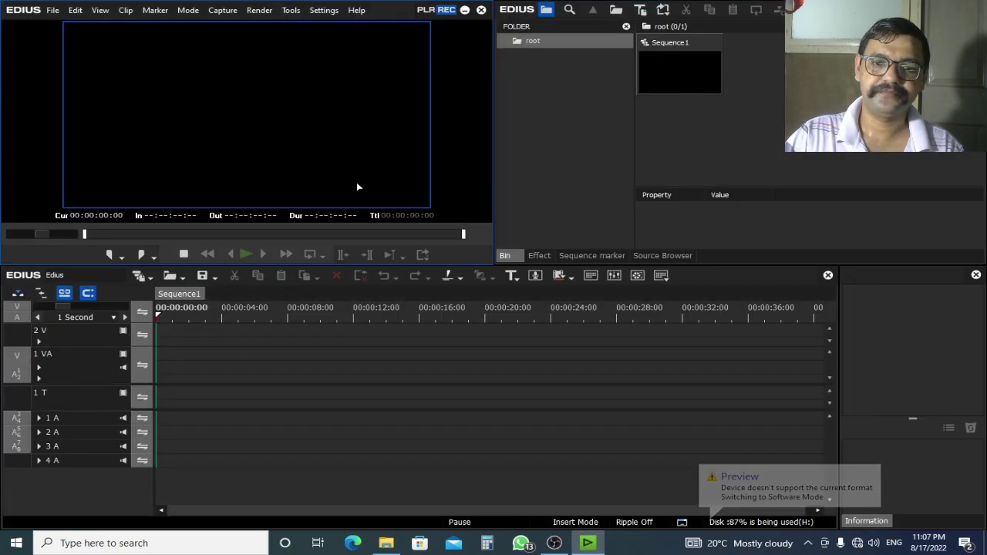
Step: Browse from New Volume (H:) through Ediuse Class and Project to the Edius project folder in File Explorer
{"action": "left_click", "coordinate": [385, 543]}
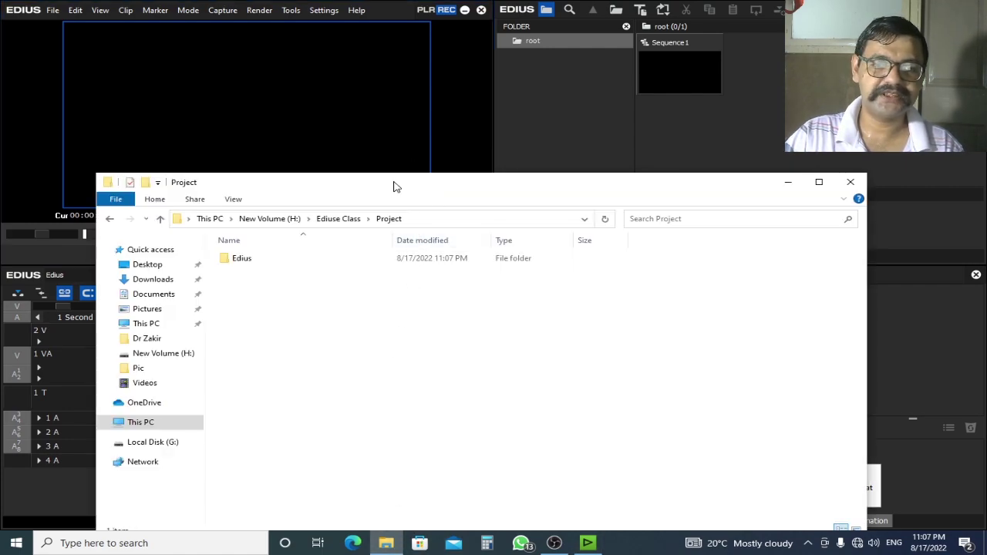
{"action": "double_click", "coordinate": [394, 185]}
{"action": "left_click", "coordinate": [63, 44]}
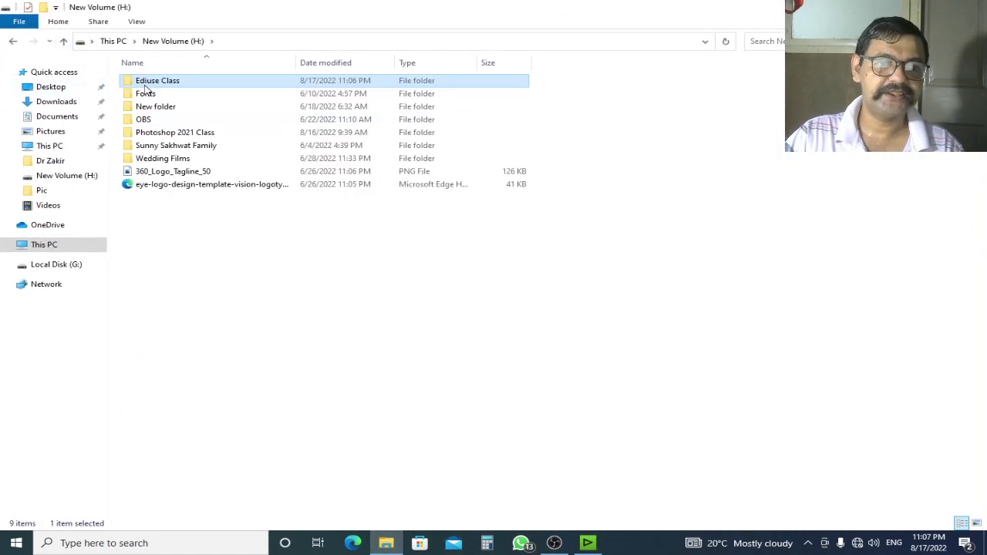
{"action": "double_click", "coordinate": [184, 84]}
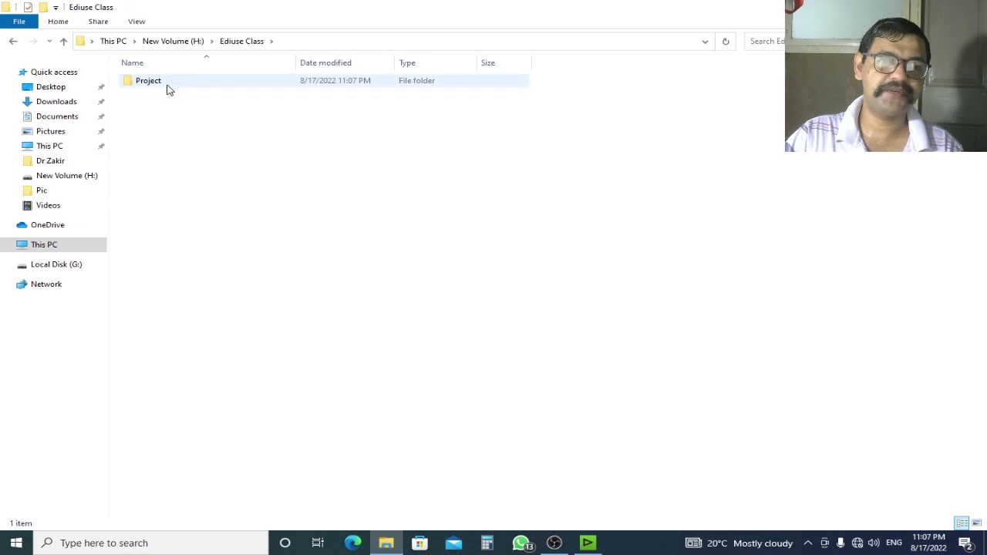
{"action": "double_click", "coordinate": [162, 85]}
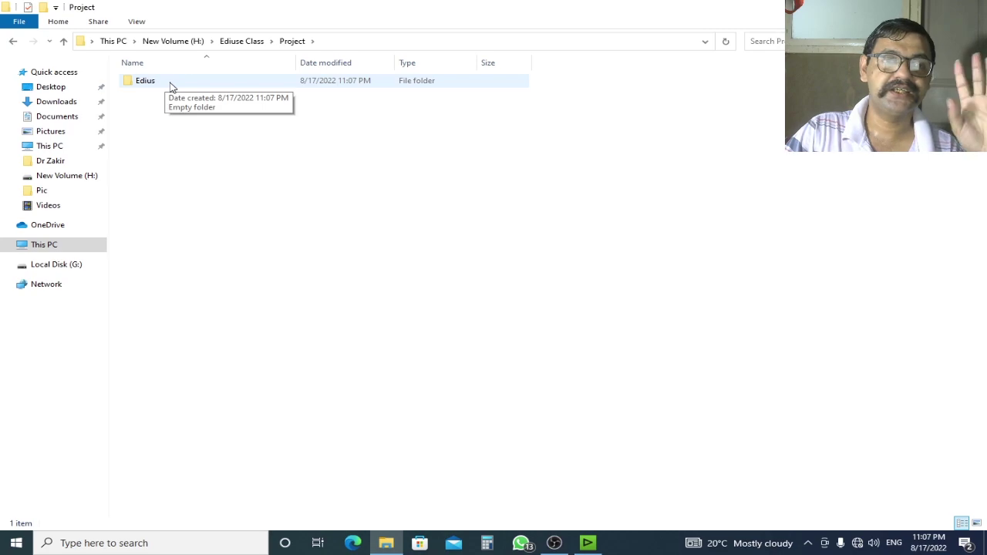
{"action": "double_click", "coordinate": [172, 86]}
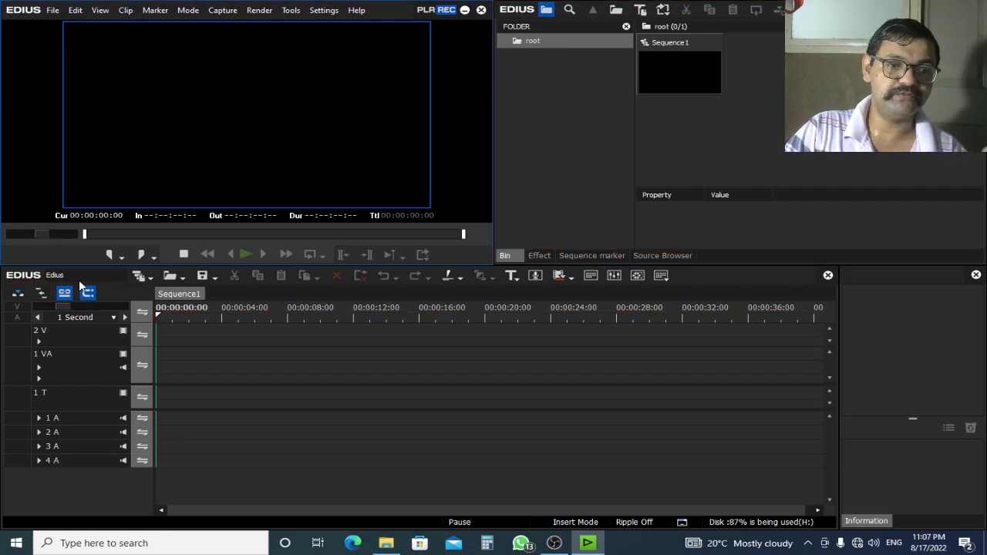
Step: Turn the timeline's ripple mode on and off again, and switch from insert to overwrite mode and back
{"action": "left_click", "coordinate": [40, 294]}
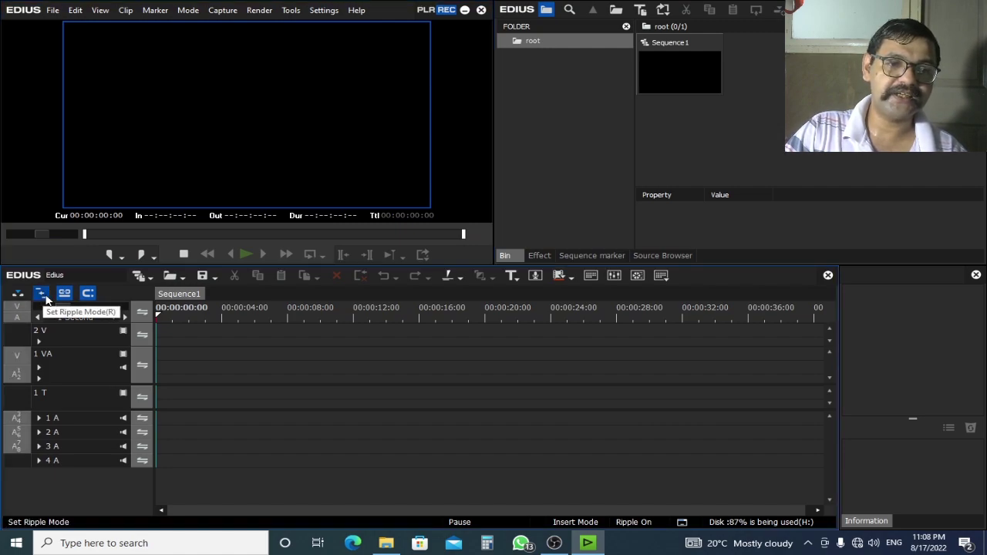
{"action": "left_click", "coordinate": [45, 298]}
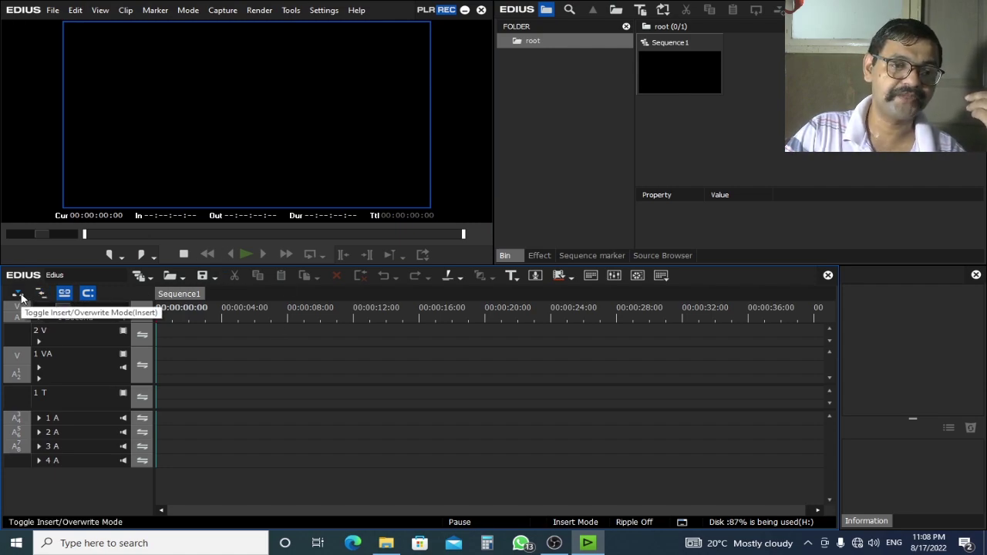
{"action": "left_click", "coordinate": [18, 295]}
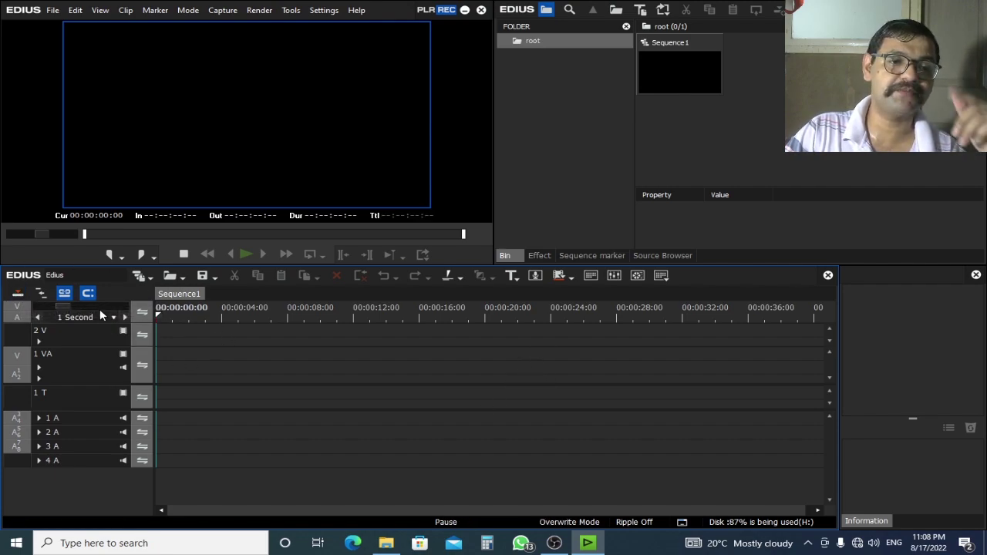
{"action": "left_click", "coordinate": [21, 296]}
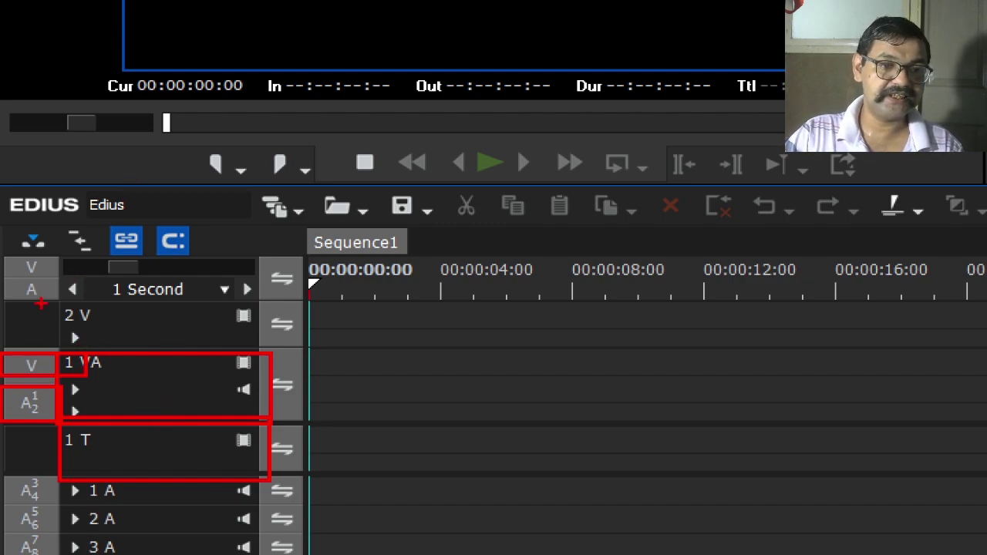
{"action": "mouse_move", "coordinate": [54, 301]}
{"action": "left_mouse_down"}
{"action": "mouse_move", "coordinate": [83, 320]}
{"action": "mouse_move", "coordinate": [296, 348]}
{"action": "mouse_move", "coordinate": [268, 349]}
{"action": "left_mouse_up"}
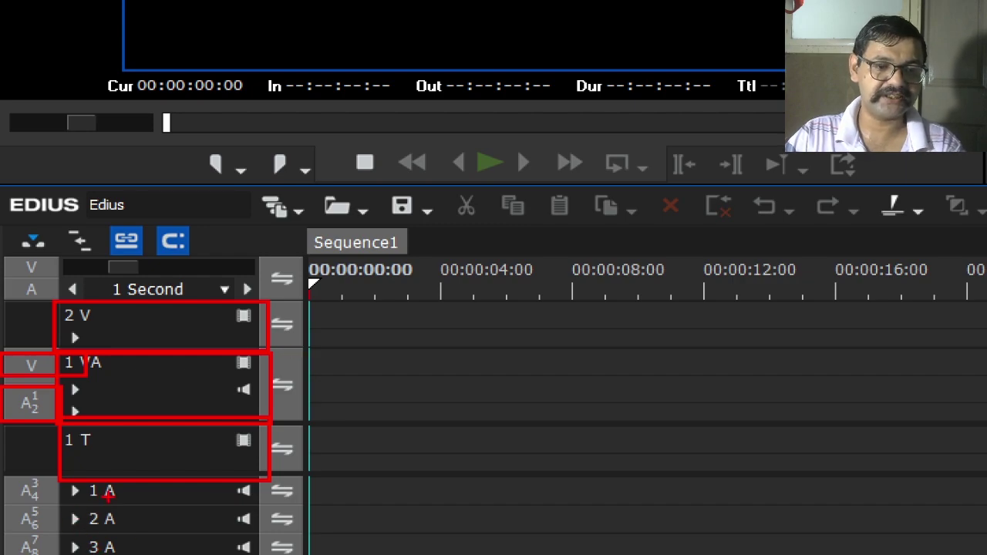
{"action": "key", "text": "Escape"}
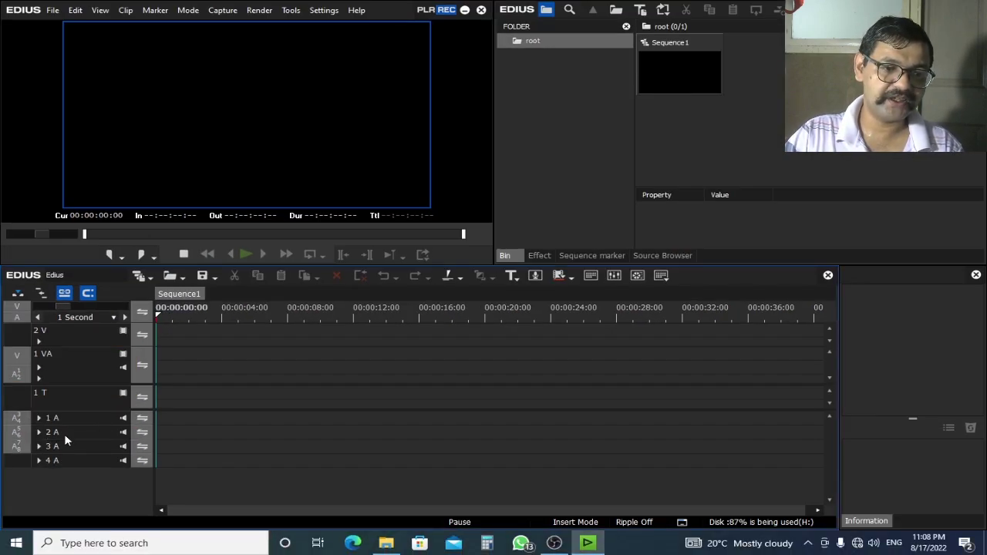
Step: Examine the options for adding tracks around the 2 V track without adding any
{"action": "left_click", "coordinate": [96, 337]}
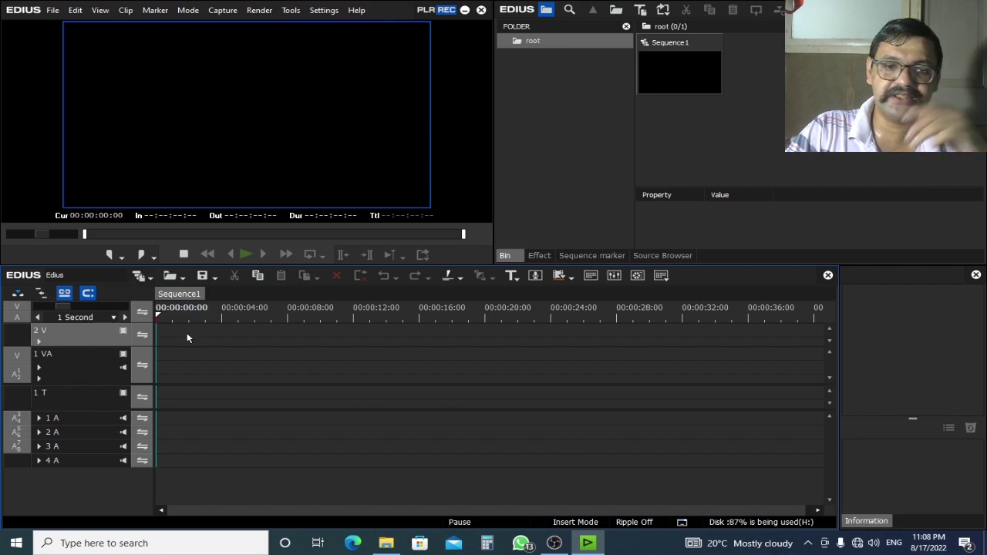
{"action": "right_click", "coordinate": [93, 334]}
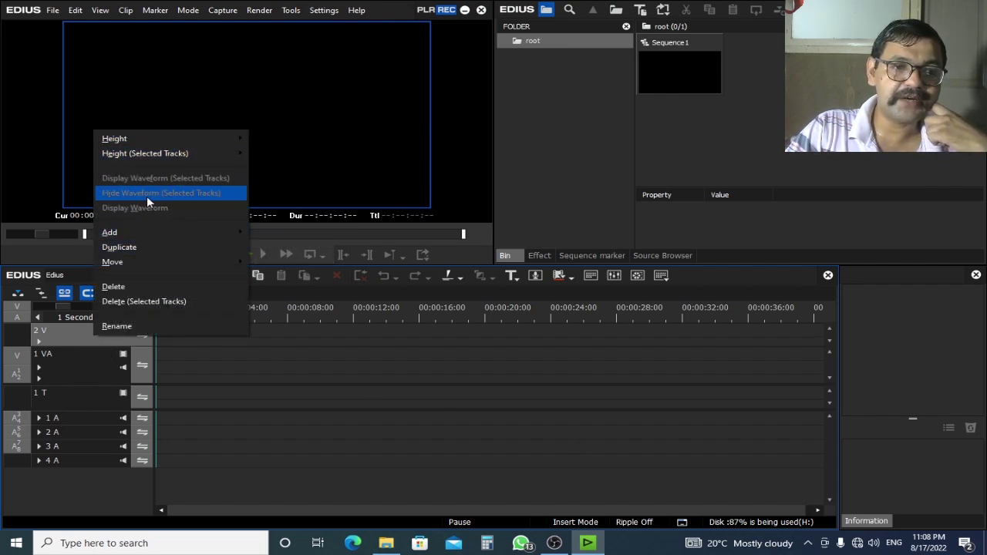
{"action": "mouse_move", "coordinate": [162, 231]}
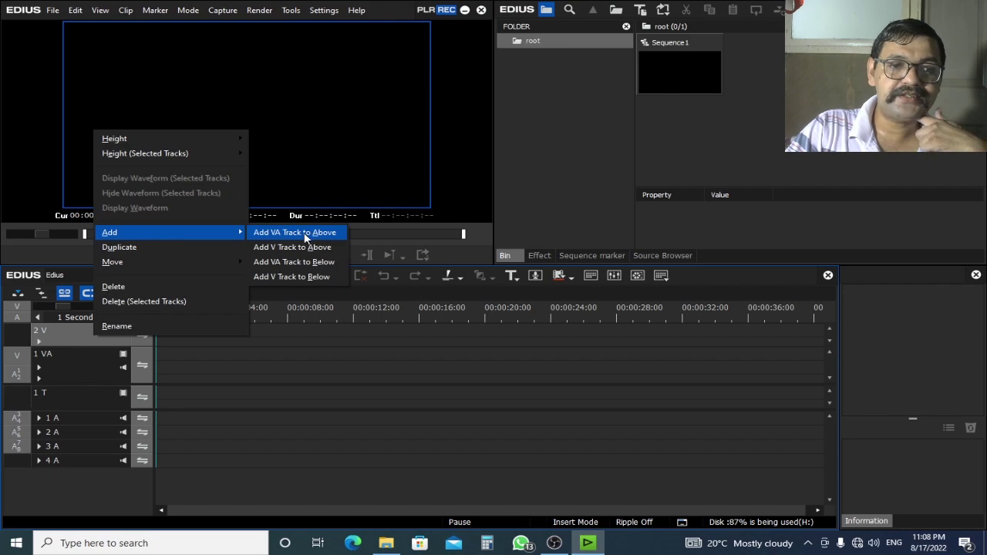
{"action": "left_click", "coordinate": [84, 370]}
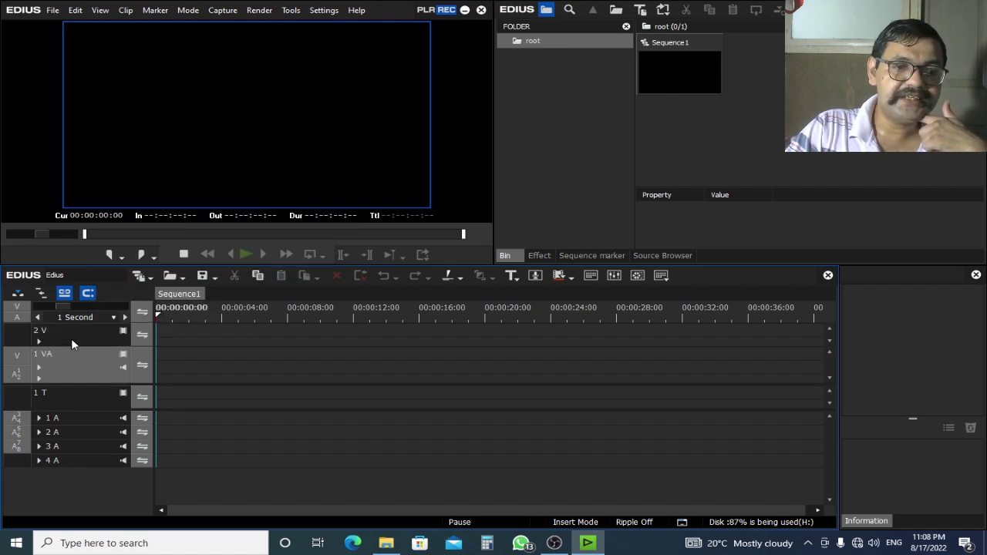
{"action": "right_click", "coordinate": [71, 344]}
{"action": "left_click", "coordinate": [55, 337]}
Step: Add 5 VA tracks above the 1 VA track in the timeline
{"action": "left_click", "coordinate": [65, 369]}
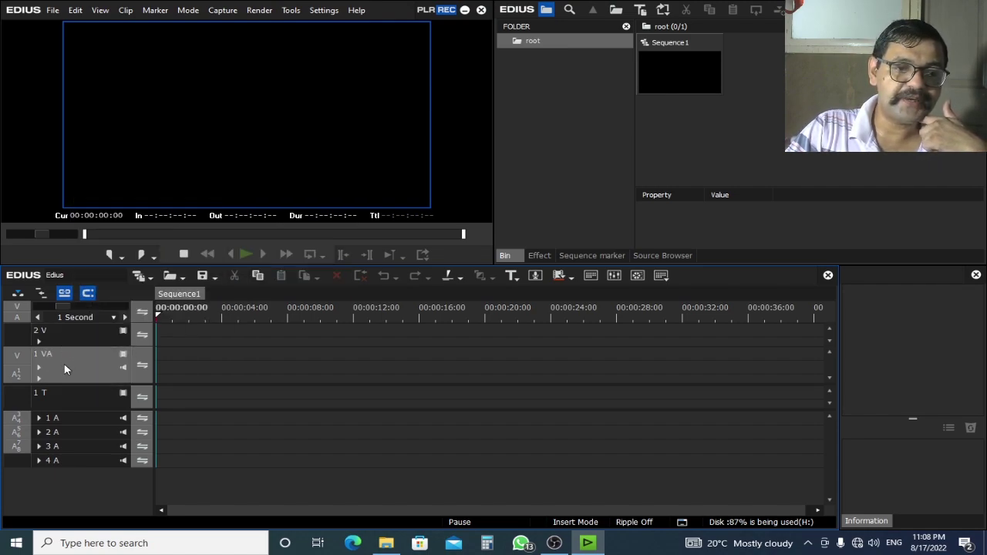
{"action": "right_click", "coordinate": [65, 369]}
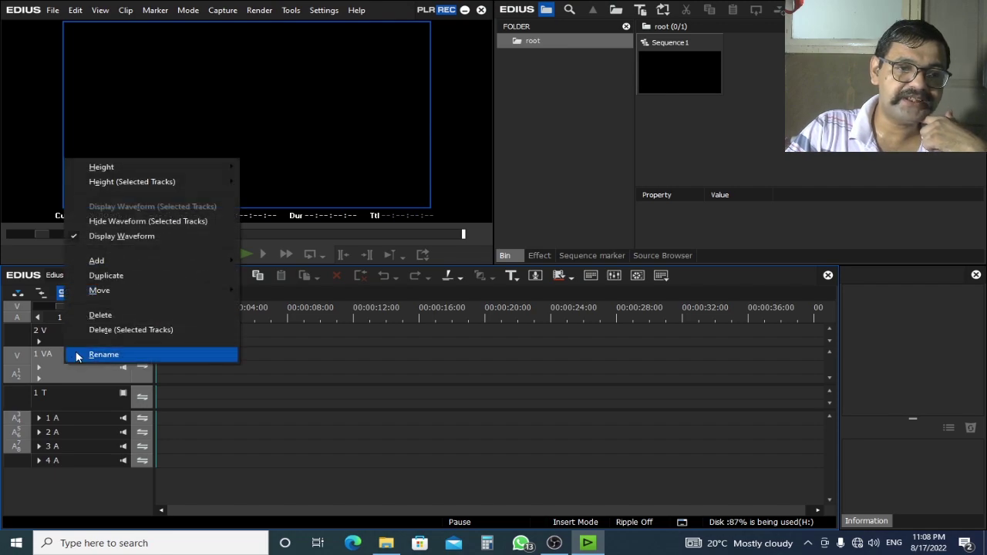
{"action": "mouse_move", "coordinate": [171, 263]}
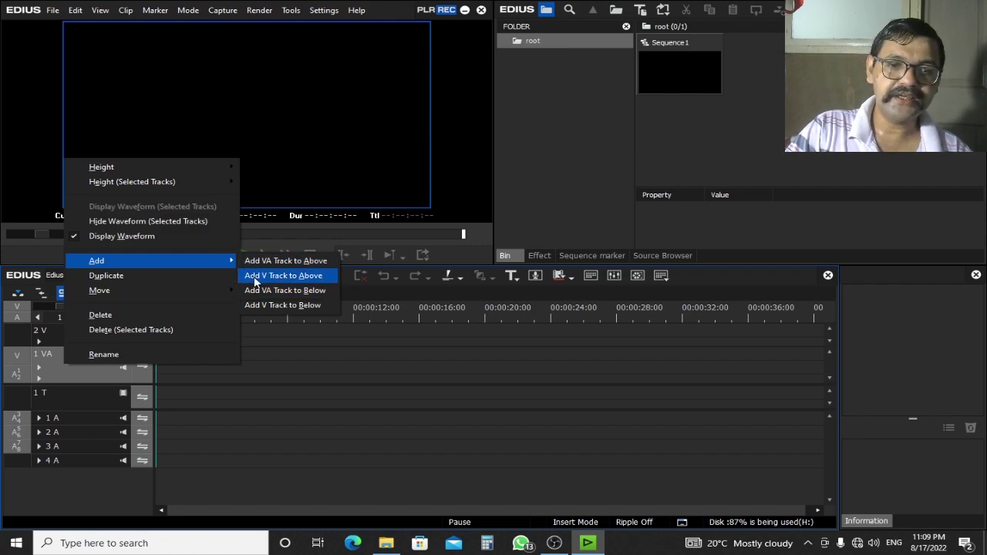
{"action": "left_click", "coordinate": [297, 262]}
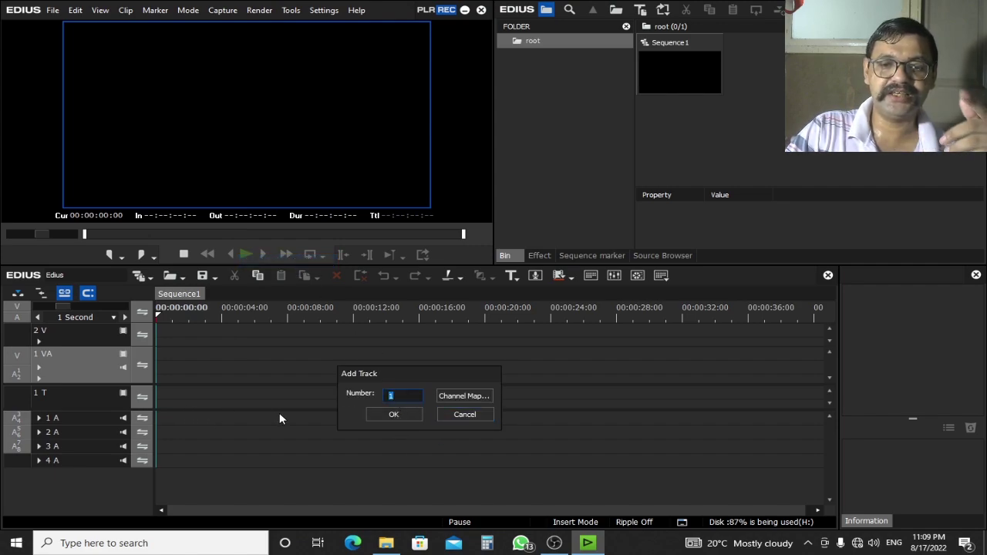
{"action": "type", "text": "5"}
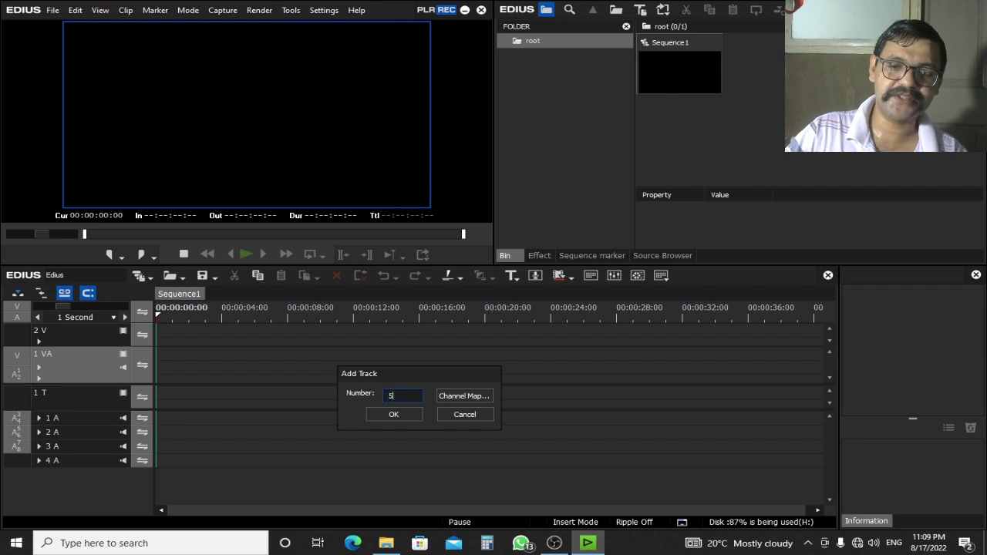
{"action": "left_click", "coordinate": [413, 416]}
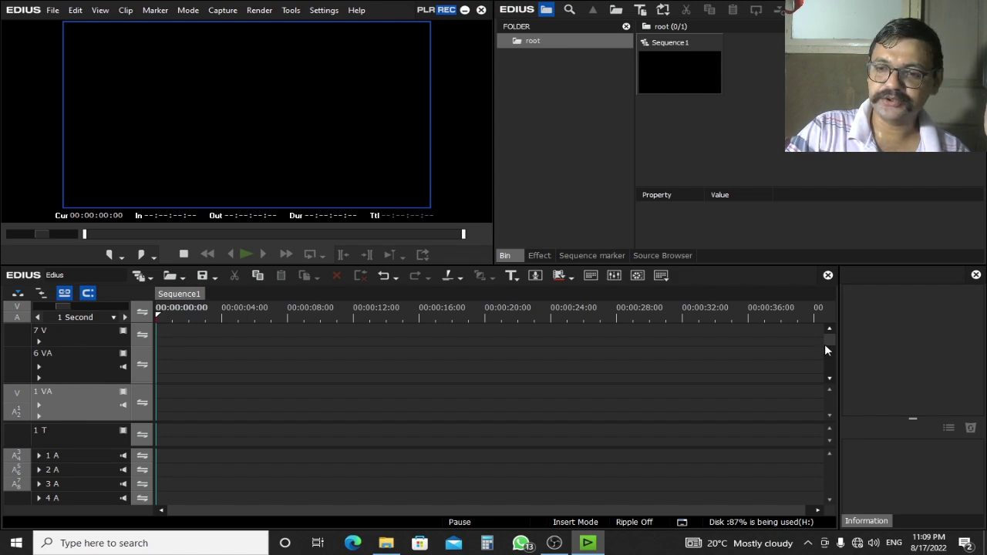
{"action": "left_click_drag", "start_coordinate": [831, 347], "coordinate": [832, 379]}
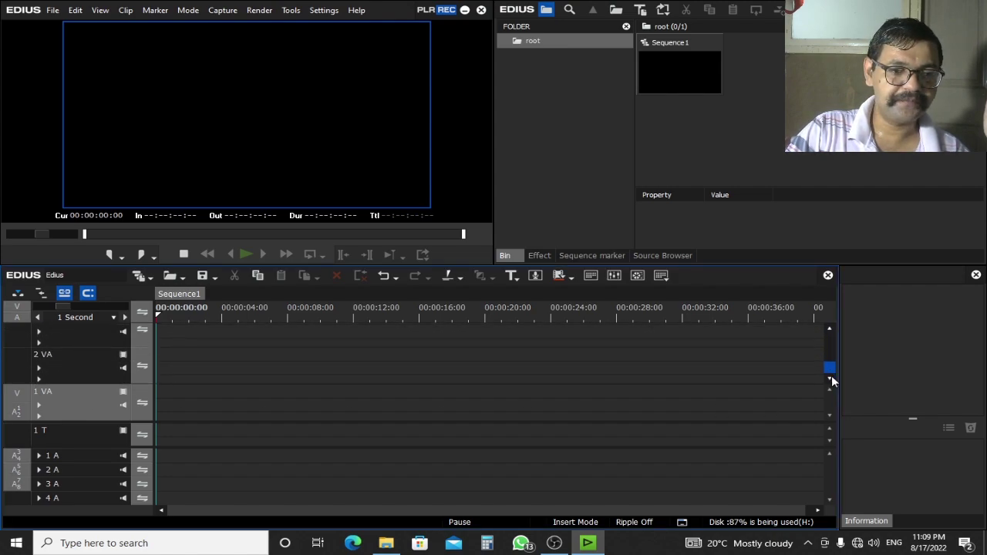
{"action": "left_click_drag", "start_coordinate": [833, 359], "coordinate": [831, 339]}
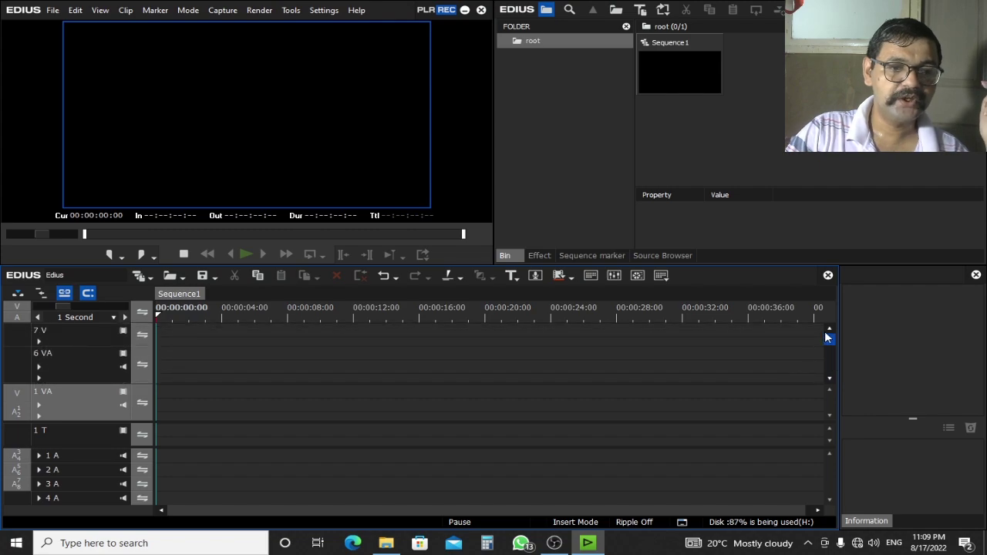
{"action": "left_click", "coordinate": [79, 342], "text": "ctrl"}
{"action": "left_click", "coordinate": [77, 359], "text": "ctrl"}
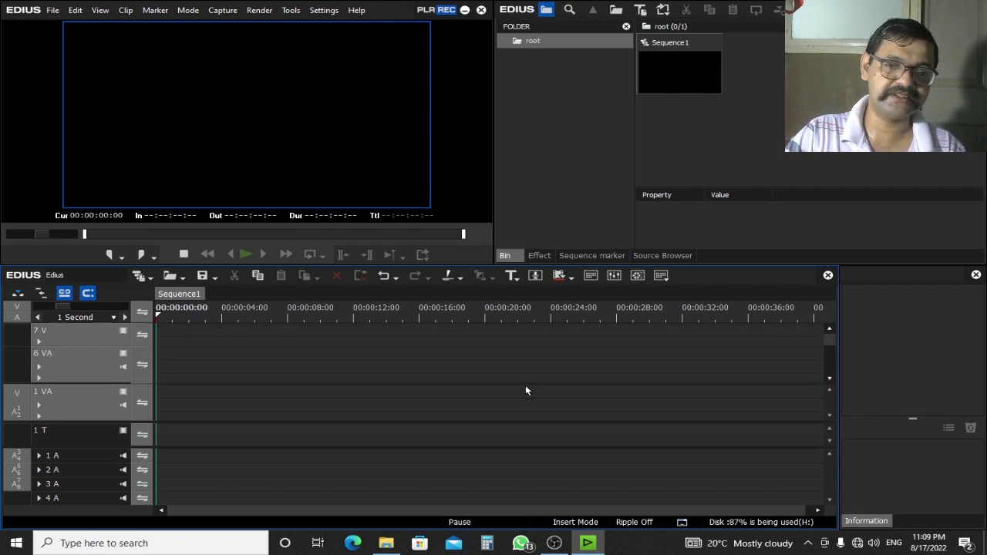
{"action": "scroll", "coordinate": [828, 347], "scroll_direction": "down", "scroll_amount": 2}
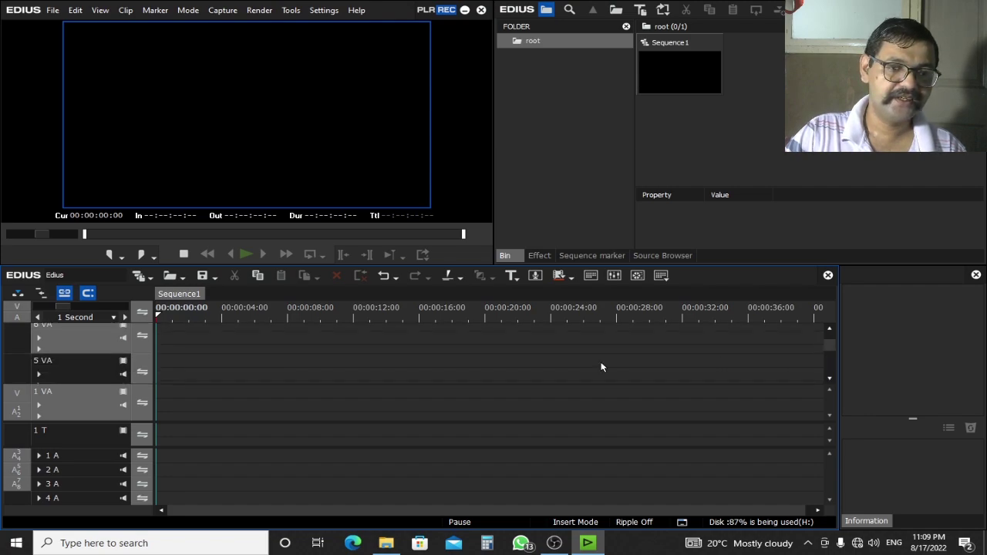
Step: Delete the 7 V track and the five VA tracks from 6 VA to 2 VA together, enlarging the timeline area to reach them
{"action": "left_click", "coordinate": [67, 368]}
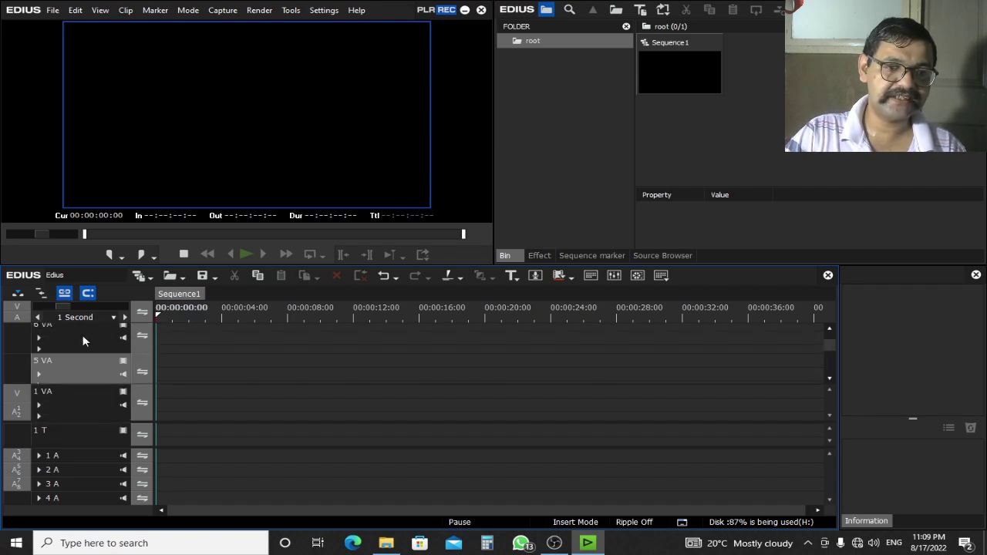
{"action": "left_click", "coordinate": [79, 340], "text": "ctrl"}
{"action": "scroll", "coordinate": [832, 355], "scroll_direction": "up", "scroll_amount": 2}
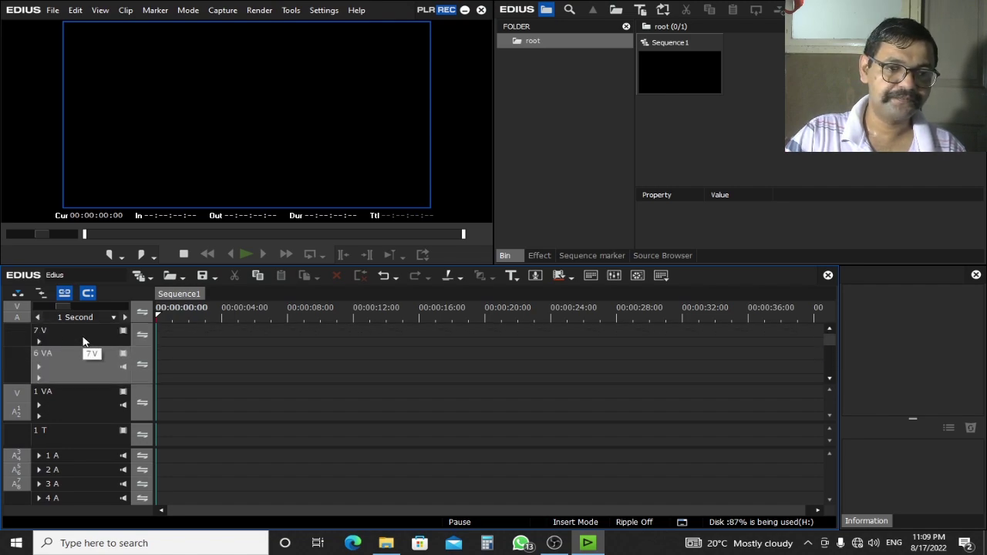
{"action": "left_click", "coordinate": [85, 342], "text": "ctrl"}
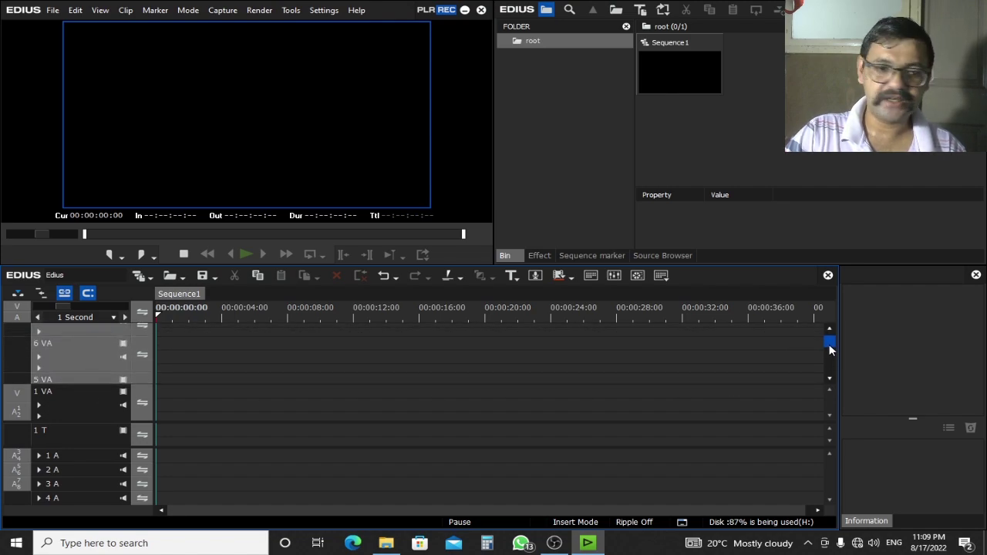
{"action": "left_click_drag", "start_coordinate": [828, 342], "coordinate": [831, 360]}
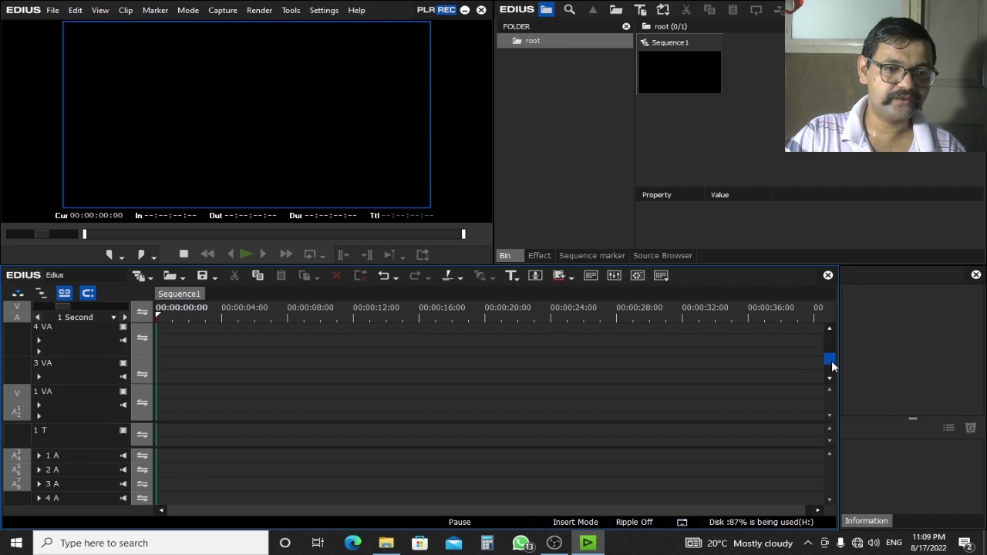
{"action": "left_click", "coordinate": [57, 342]}
{"action": "left_click", "coordinate": [64, 371], "text": "ctrl"}
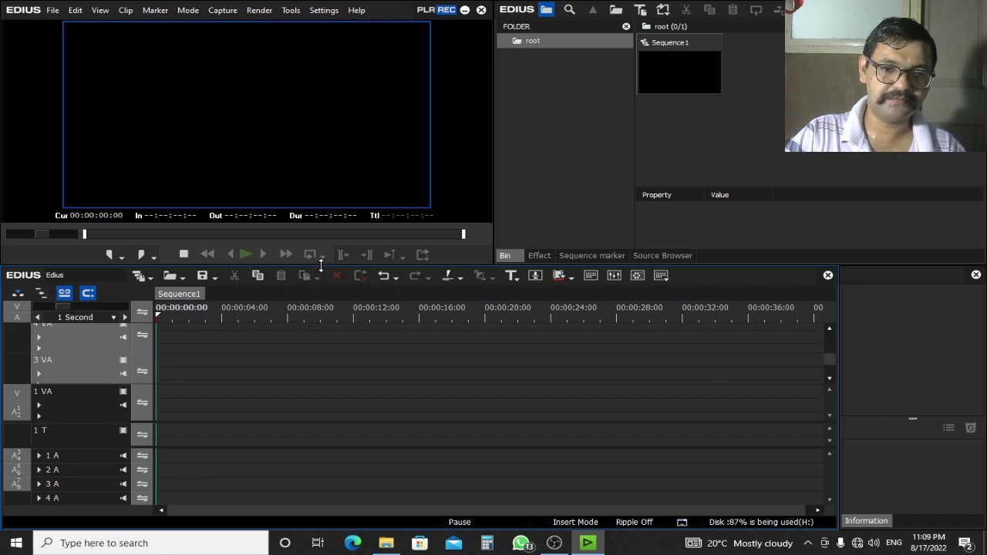
{"action": "left_click_drag", "start_coordinate": [321, 268], "coordinate": [321, 143]}
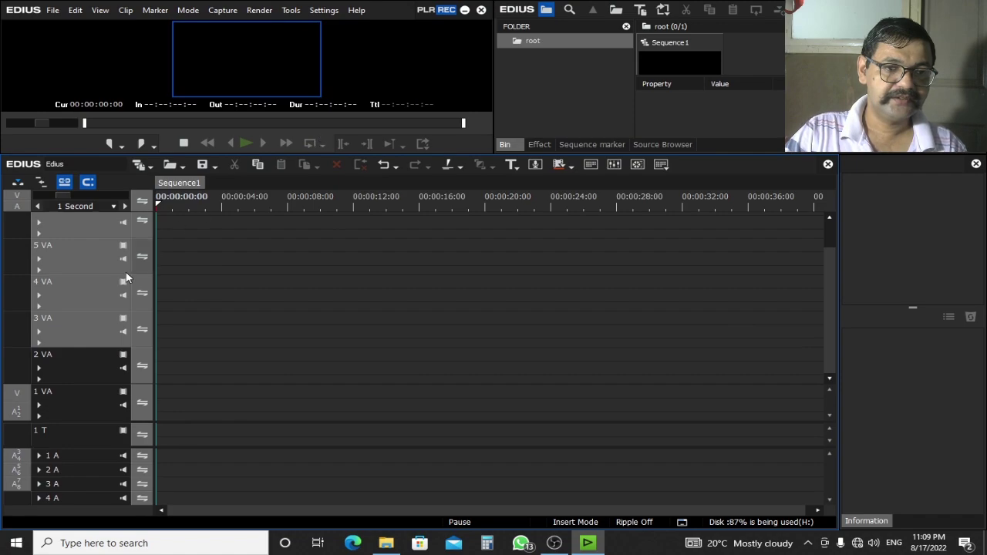
{"action": "left_click", "coordinate": [81, 365], "text": "ctrl"}
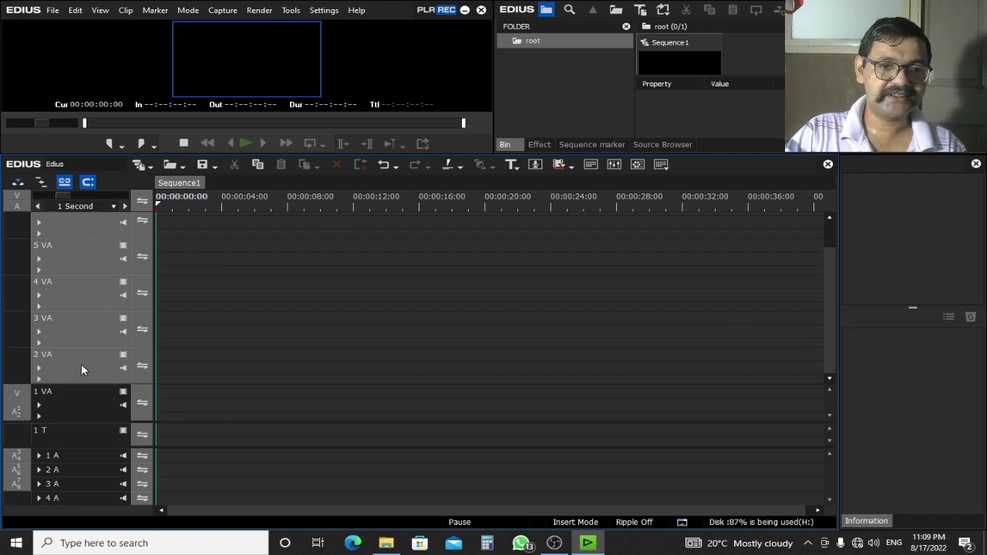
{"action": "right_click", "coordinate": [81, 369]}
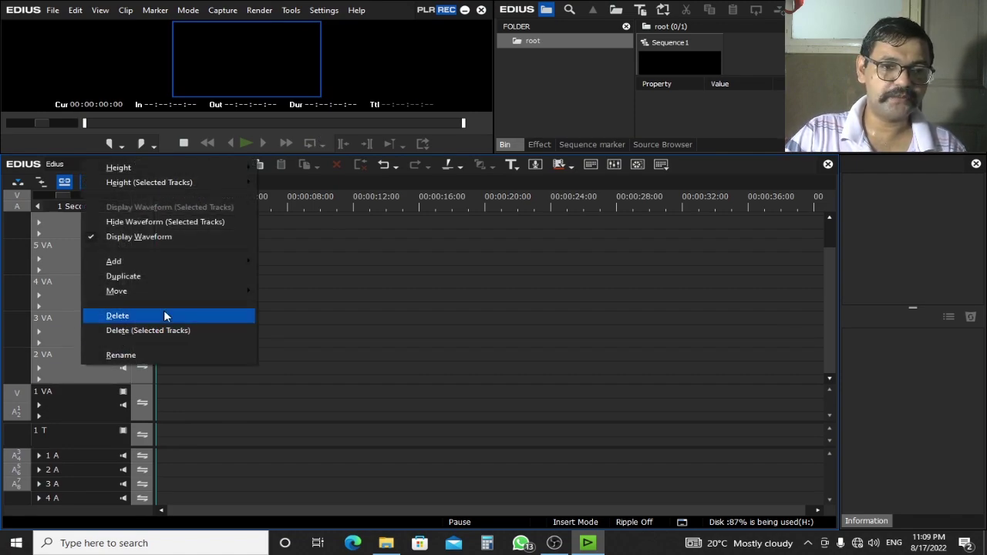
{"action": "left_click", "coordinate": [244, 335]}
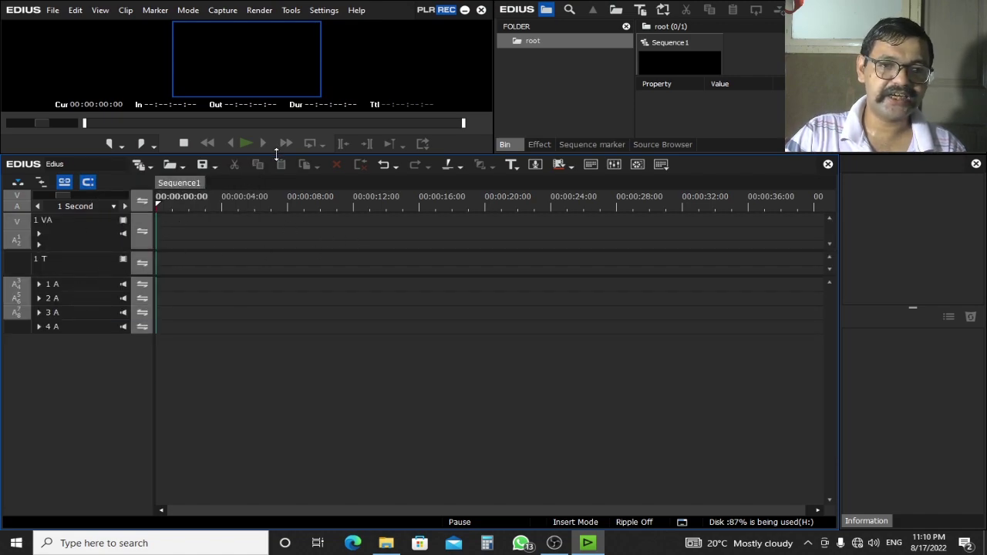
Step: Reduce the timeline area's height and add one V track above the 1 VA track
{"action": "left_click_drag", "start_coordinate": [276, 154], "coordinate": [276, 235]}
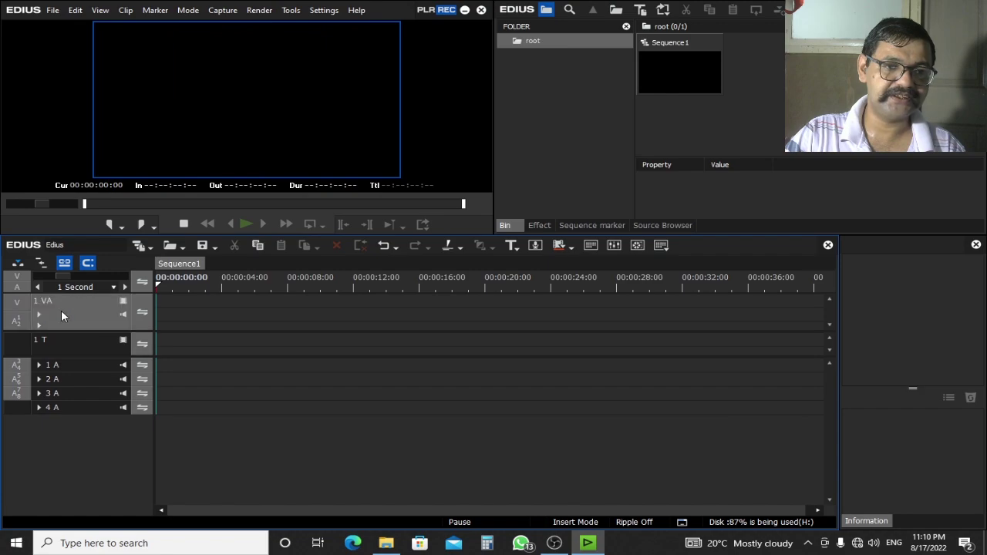
{"action": "right_click", "coordinate": [84, 324]}
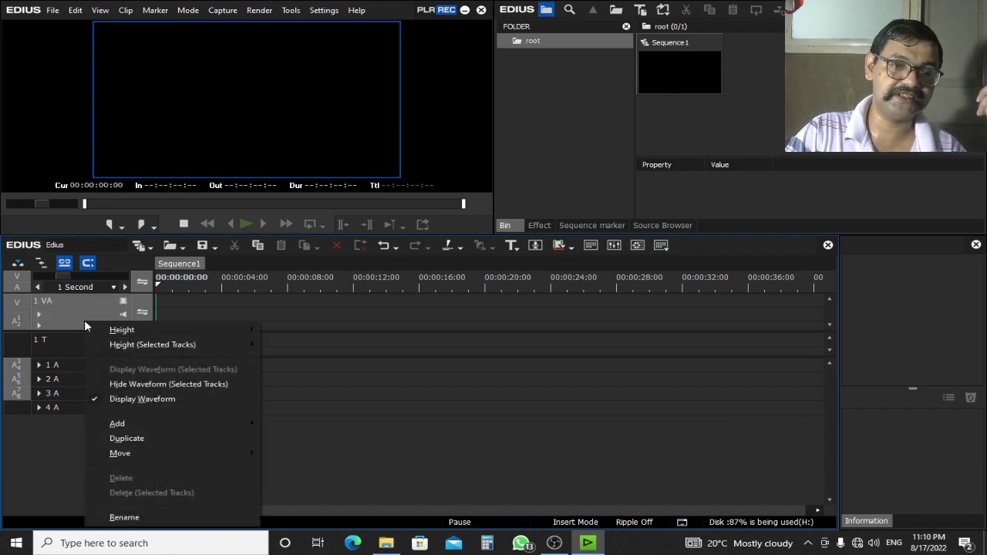
{"action": "mouse_move", "coordinate": [229, 424]}
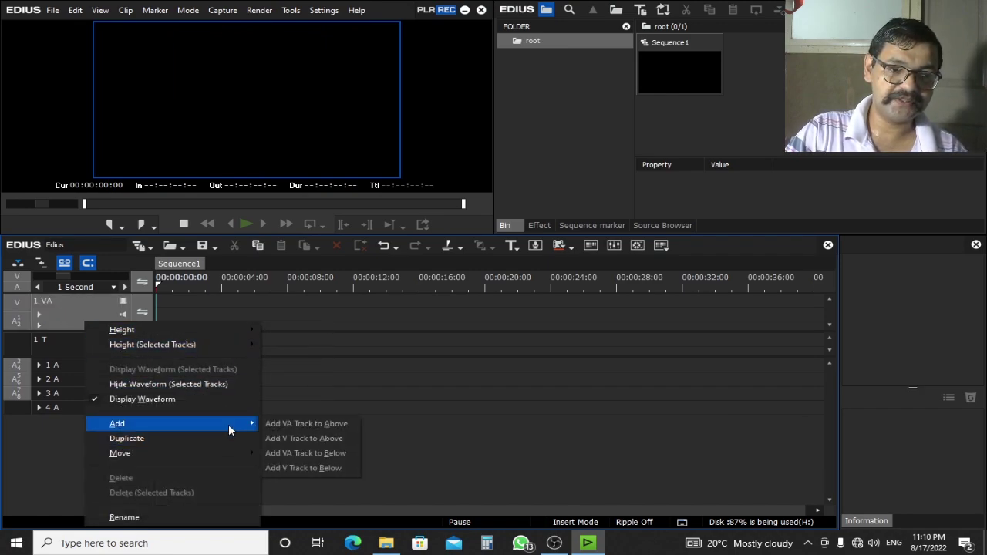
{"action": "left_click", "coordinate": [350, 439]}
{"action": "left_click", "coordinate": [393, 415]}
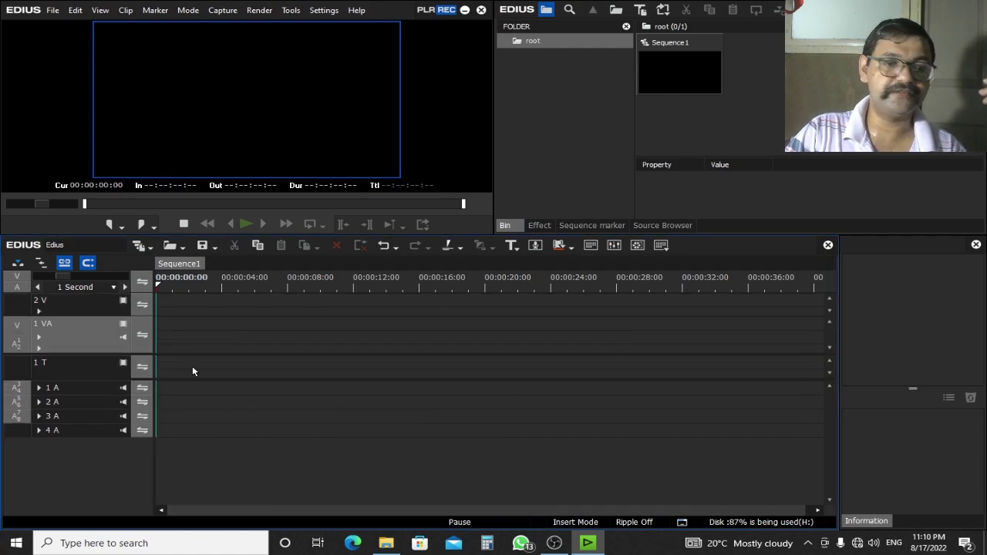
Step: Select the 1 T track and move the timeline cursor to 00:00:07:13
{"action": "left_click", "coordinate": [85, 369]}
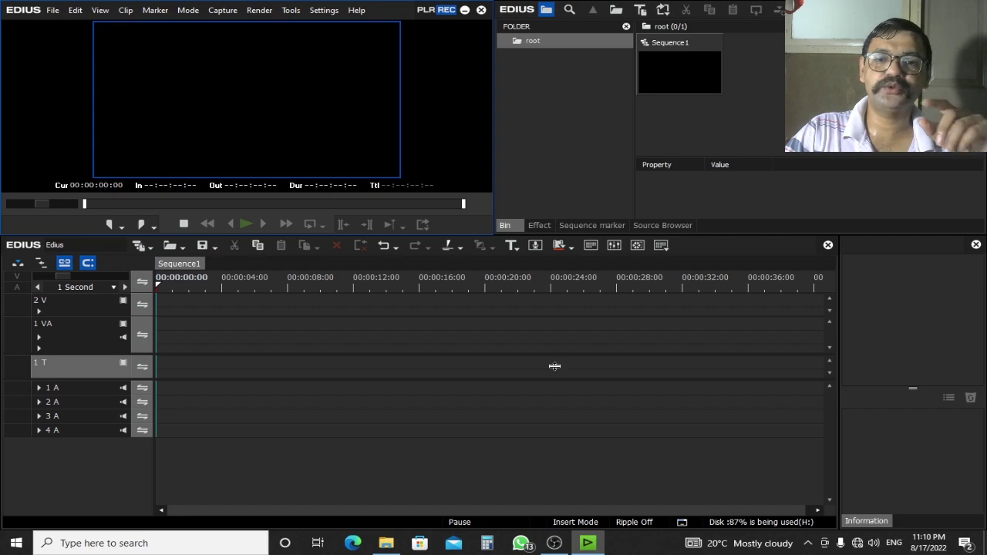
{"action": "left_click_drag", "start_coordinate": [327, 290], "coordinate": [280, 287]}
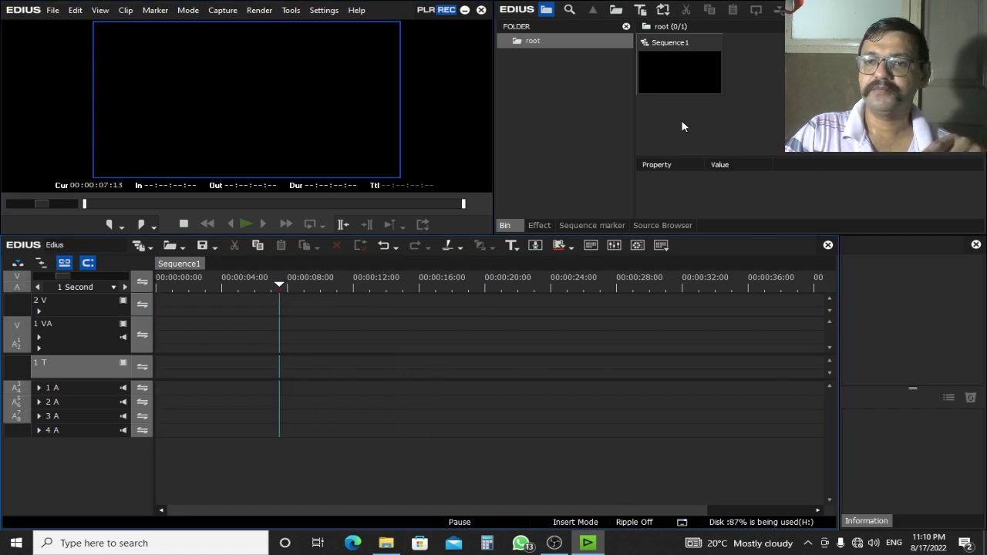
Step: Create a bin folder named Vlog under root
{"action": "left_click", "coordinate": [695, 91]}
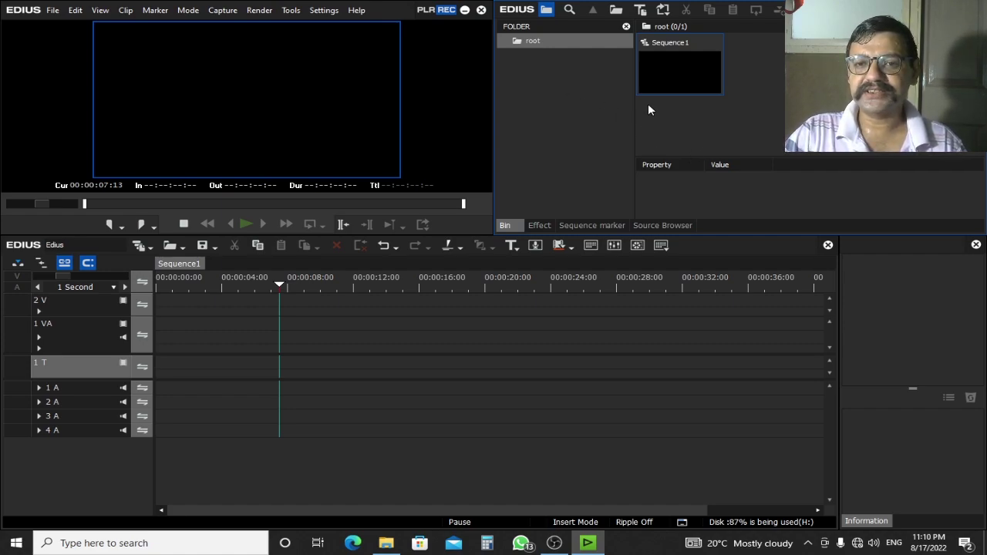
{"action": "right_click", "coordinate": [559, 100]}
{"action": "left_click", "coordinate": [584, 66]}
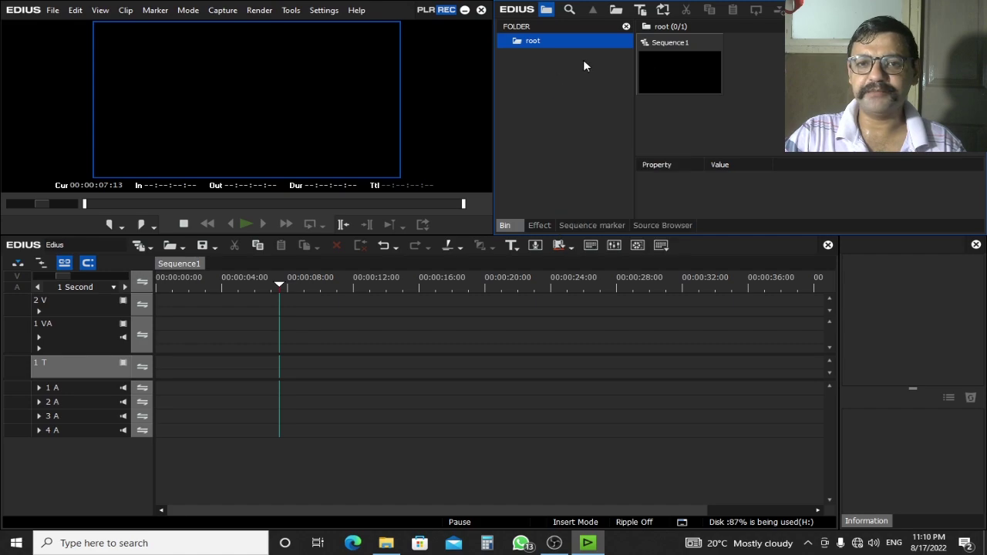
{"action": "right_click", "coordinate": [535, 75]}
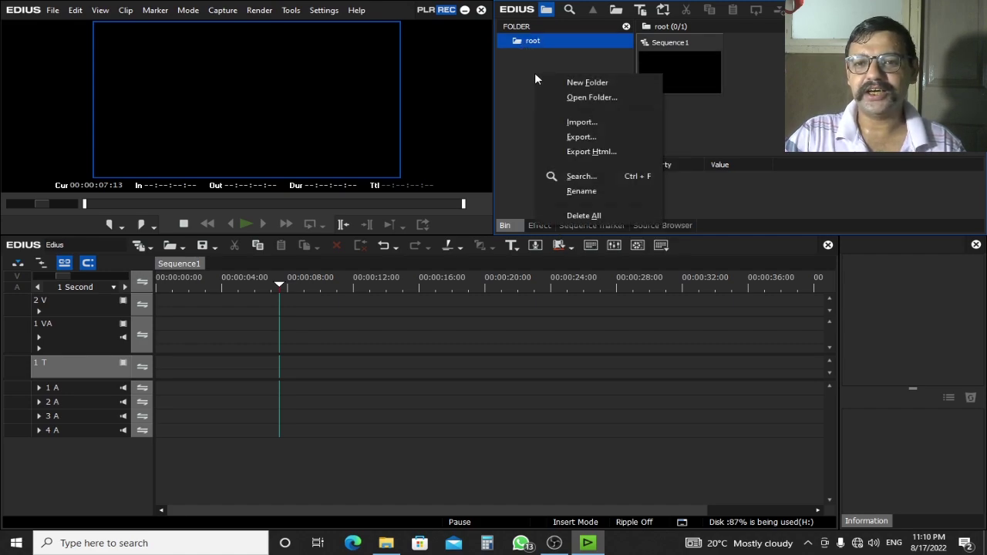
{"action": "left_click", "coordinate": [634, 82]}
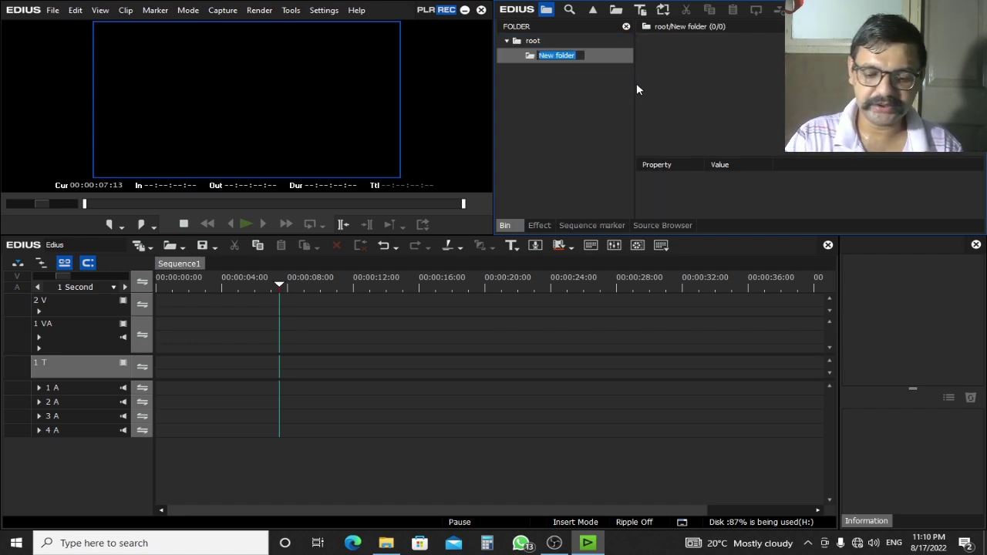
{"action": "type", "text": "Vlog"}
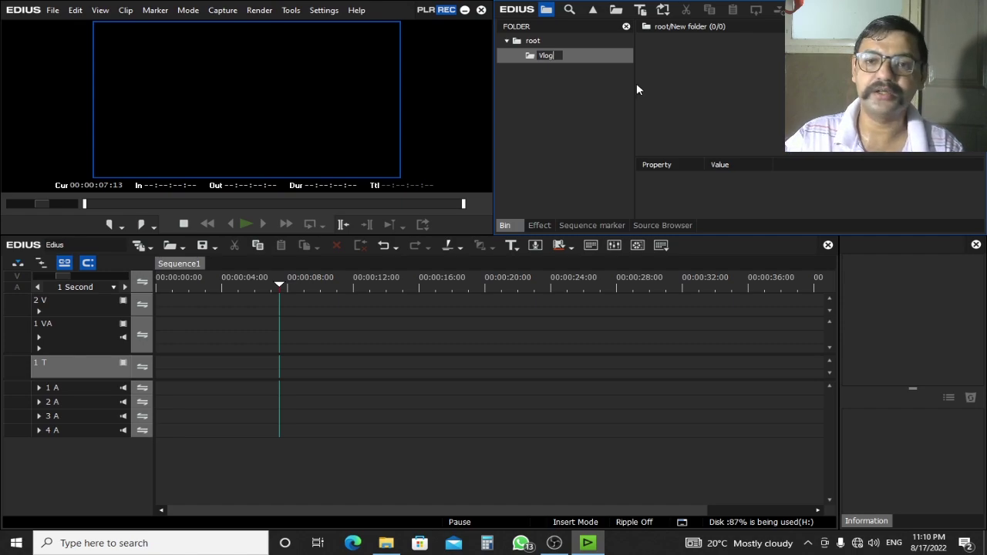
{"action": "key", "text": "Return"}
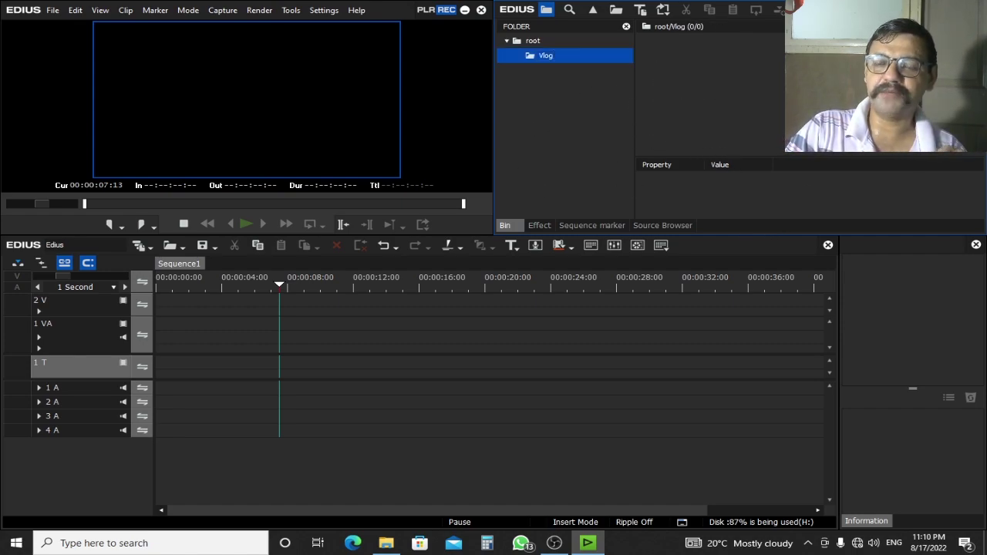
Step: Create a subfolder with the default name inside the Vlog bin folder
{"action": "right_click", "coordinate": [537, 105]}
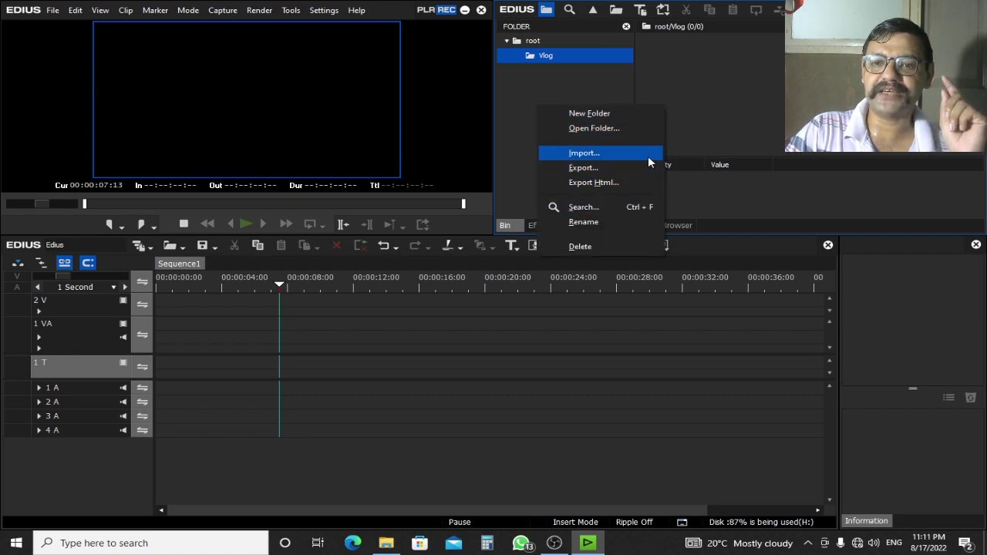
{"action": "left_click", "coordinate": [615, 121]}
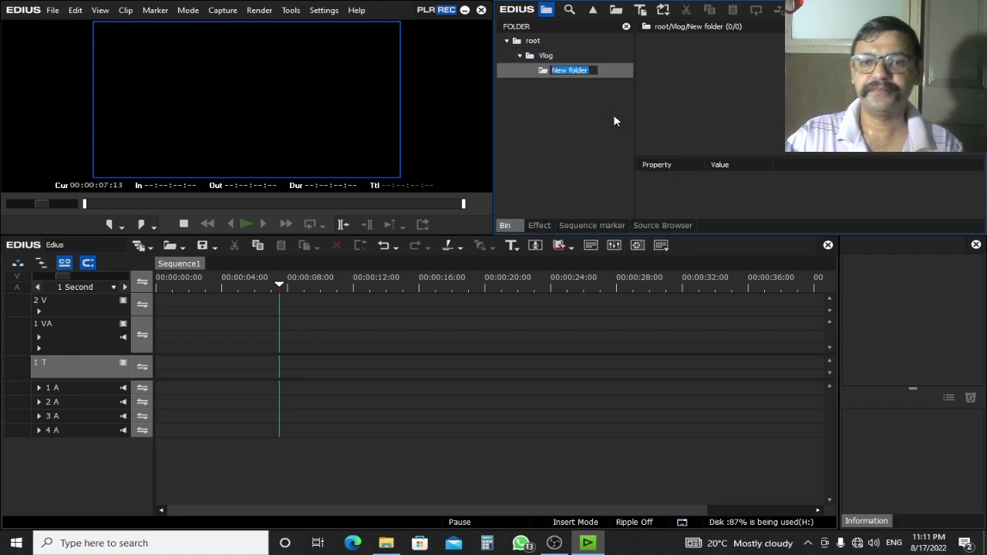
{"action": "left_click", "coordinate": [542, 68]}
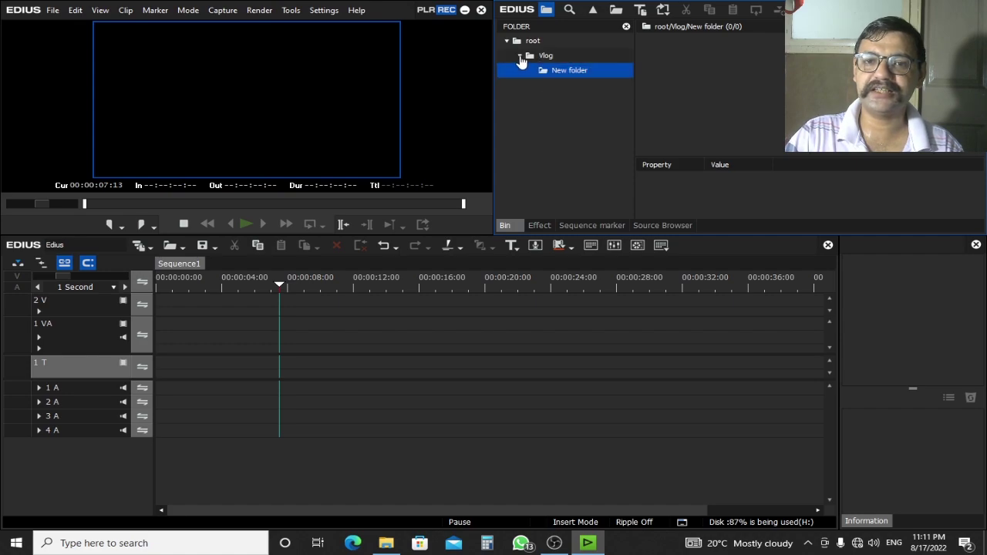
Step: Collapse and re-expand the root and Vlog folders to examine the bin hierarchy, and select the new subfolder
{"action": "left_click", "coordinate": [507, 41]}
{"action": "left_click", "coordinate": [508, 41]}
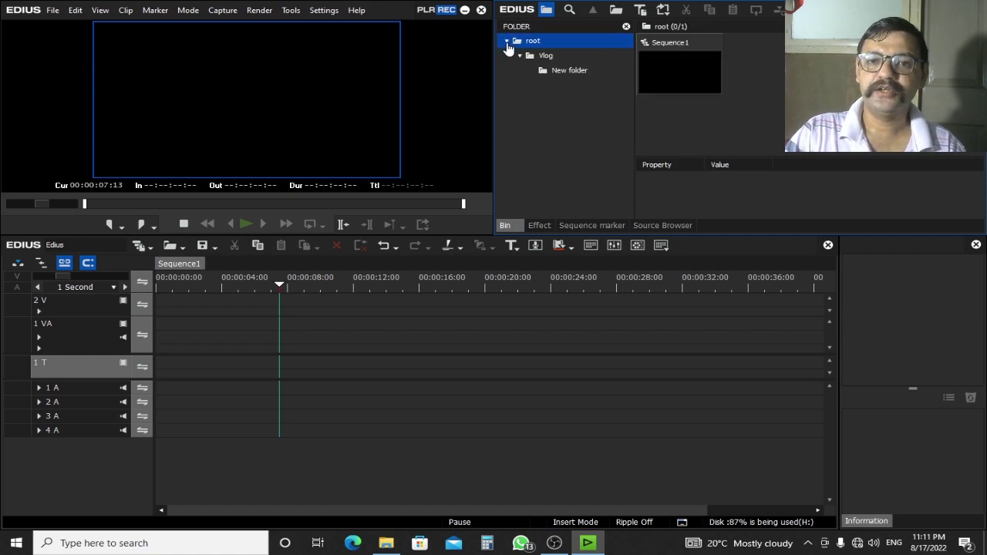
{"action": "left_click", "coordinate": [522, 58]}
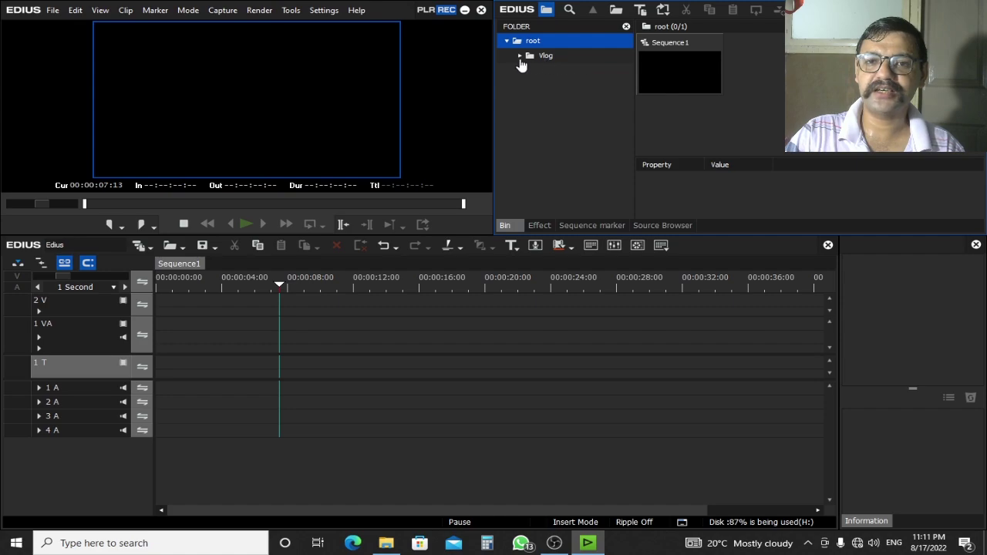
{"action": "left_click", "coordinate": [521, 58]}
{"action": "left_click", "coordinate": [566, 71]}
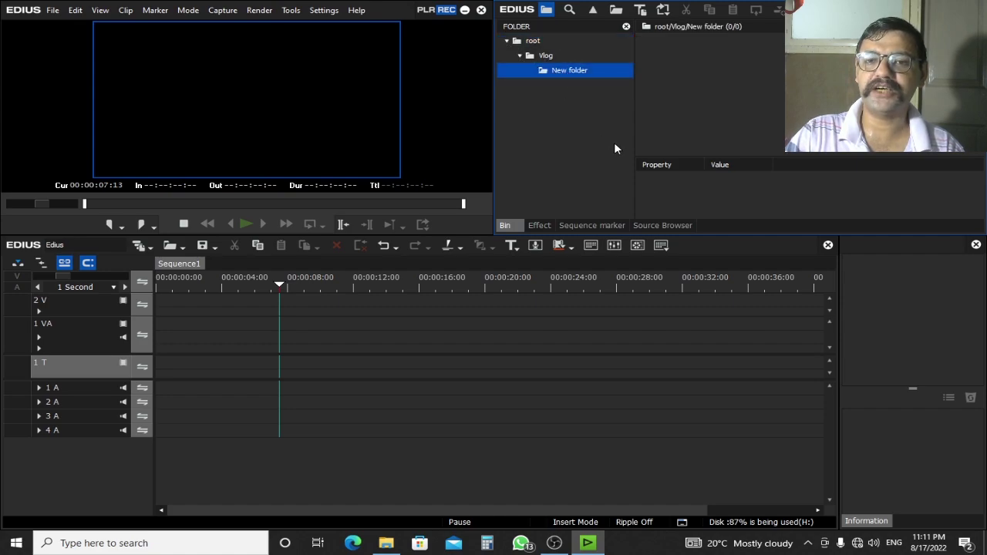
Step: Rename the subfolder inside Vlog as Audio and collapse the bin's folder tree back to root
{"action": "left_click", "coordinate": [581, 74]}
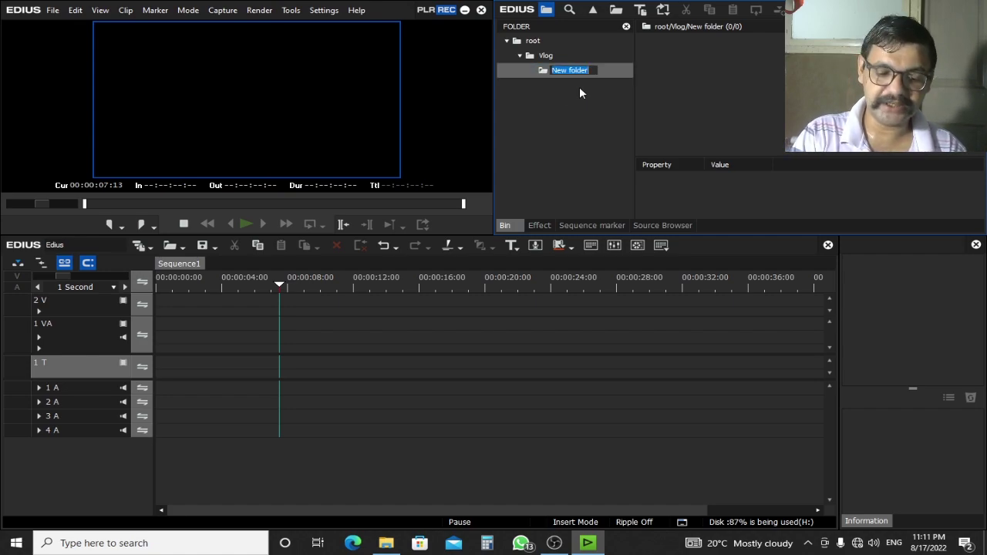
{"action": "type", "text": "Audio"}
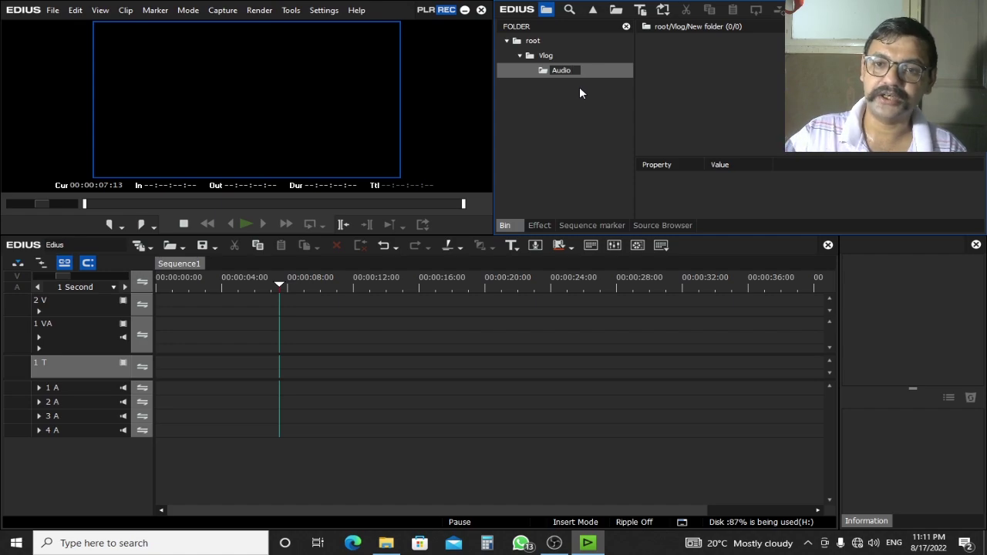
{"action": "key", "text": "Return"}
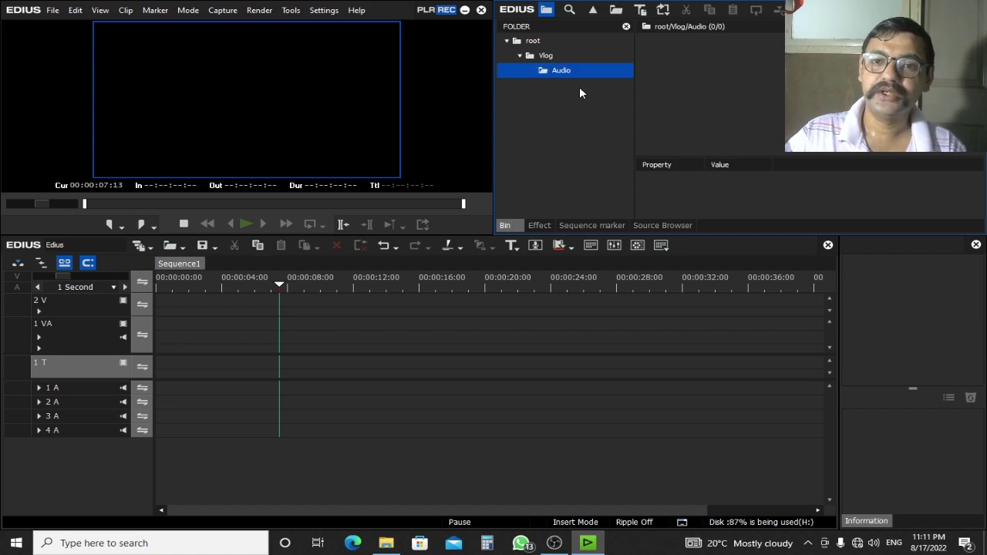
{"action": "left_click", "coordinate": [521, 57]}
{"action": "left_click", "coordinate": [507, 41]}
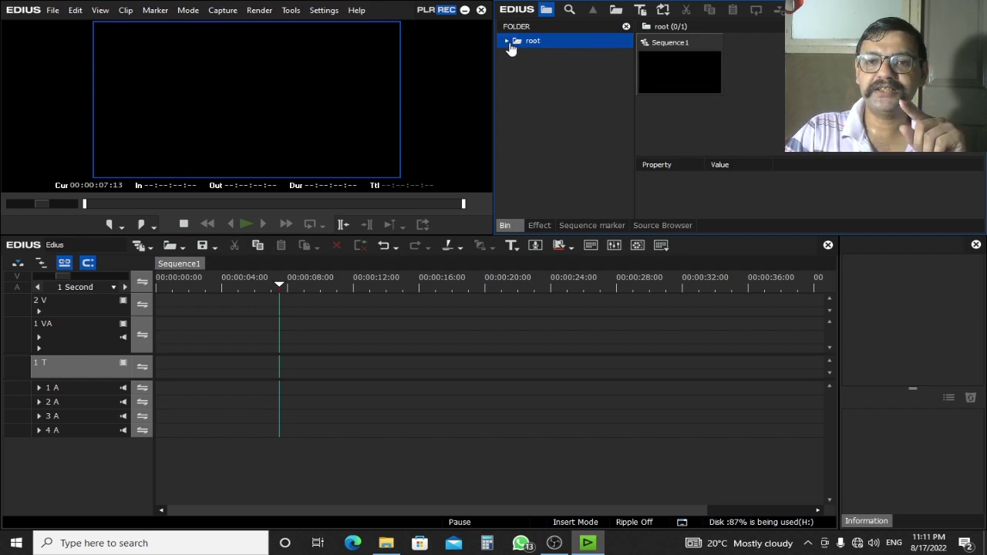
Step: Move the Audio folder out of the Vlog bin folder to directly under root, and collapse the folder tree
{"action": "left_click", "coordinate": [508, 42]}
{"action": "left_click", "coordinate": [557, 58]}
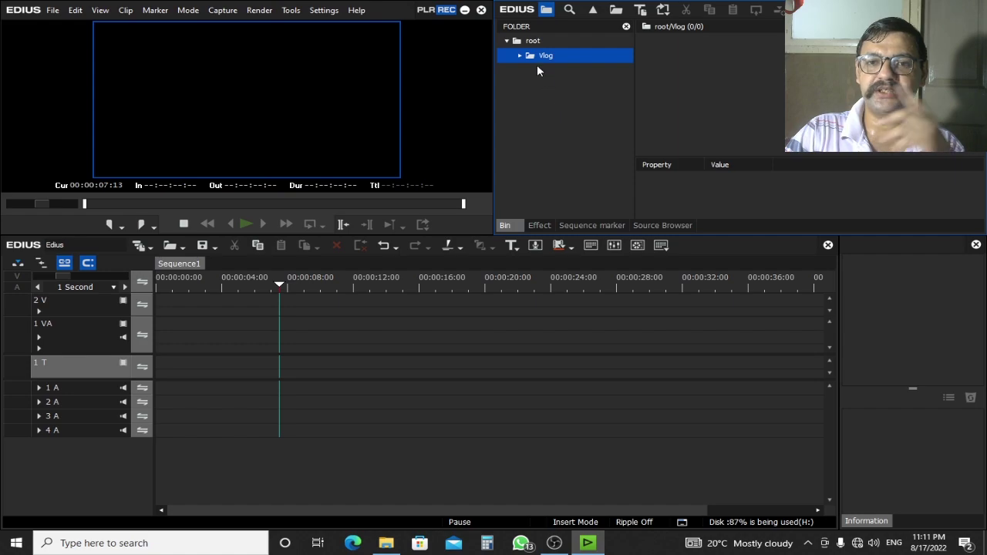
{"action": "left_click", "coordinate": [508, 41]}
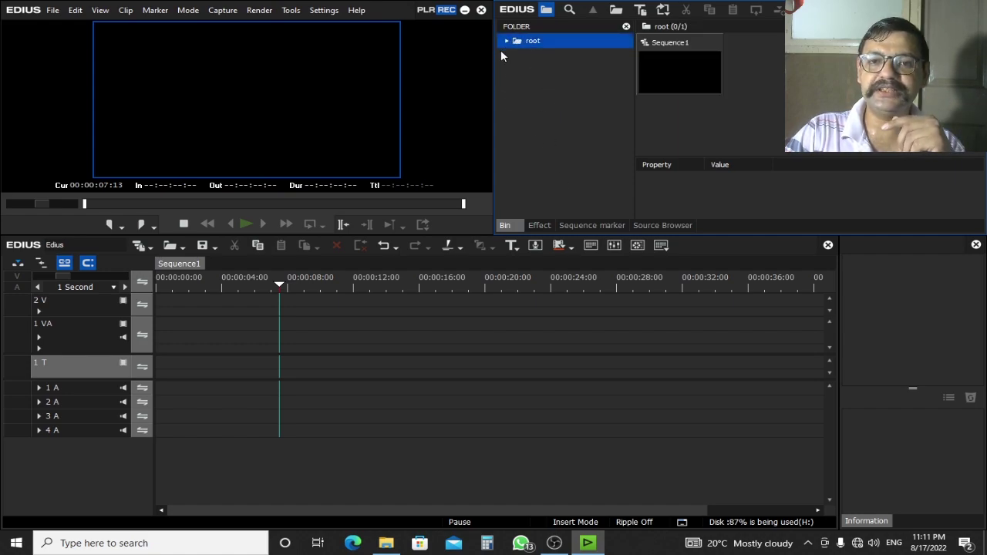
{"action": "left_click", "coordinate": [509, 41]}
{"action": "double_click", "coordinate": [534, 58]}
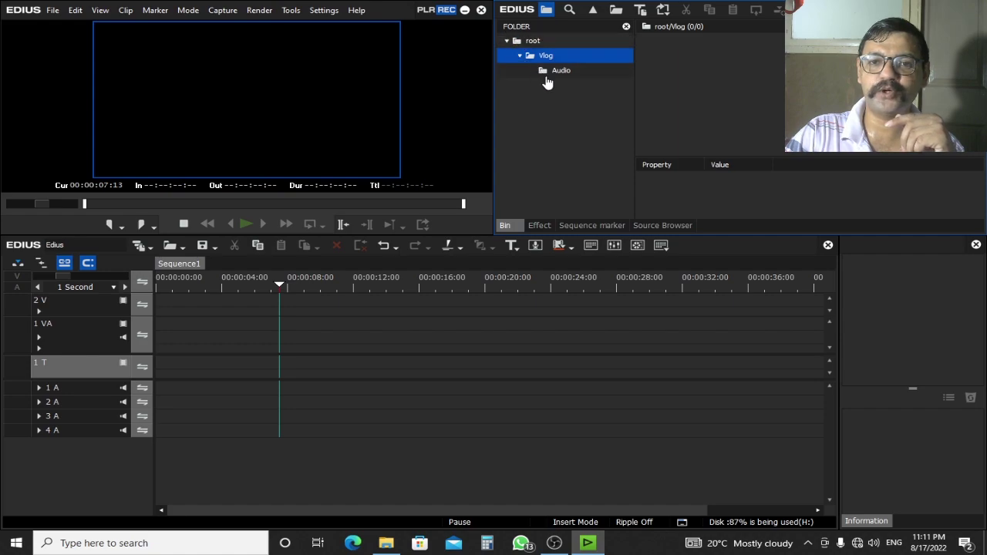
{"action": "left_click_drag", "start_coordinate": [528, 41], "coordinate": [525, 40]}
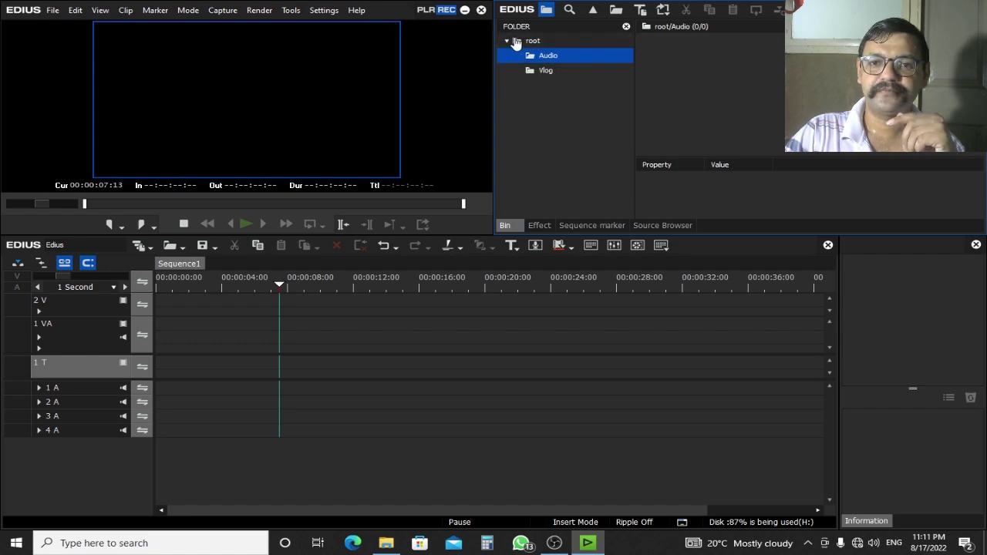
{"action": "left_click", "coordinate": [508, 43]}
{"action": "left_click", "coordinate": [507, 42]}
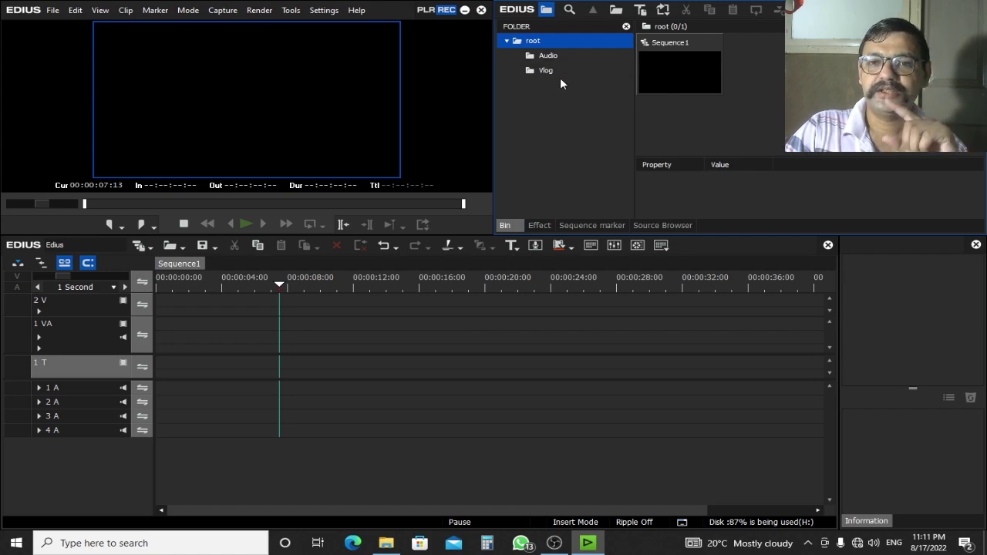
{"action": "left_click", "coordinate": [508, 41]}
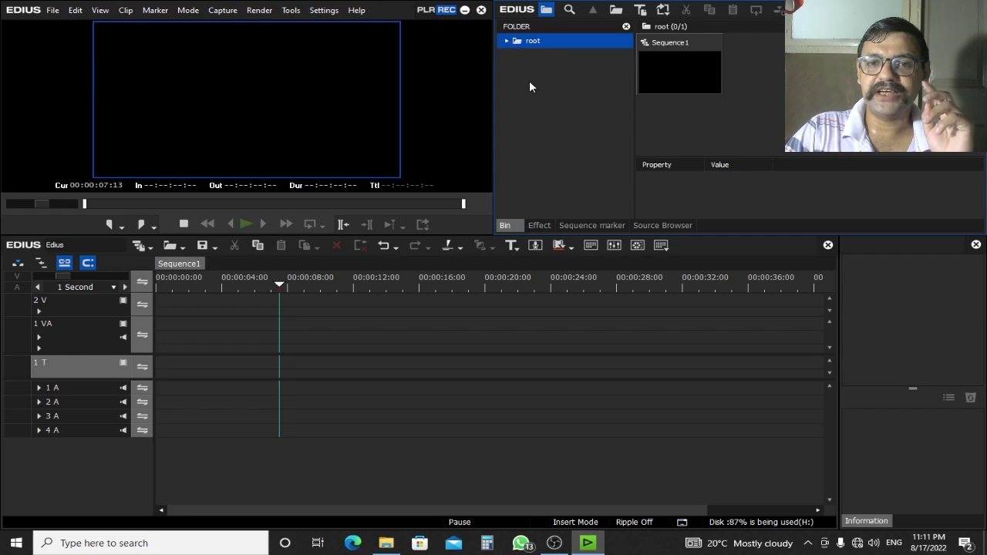
Step: Create a bin folder named 123 under root
{"action": "right_click", "coordinate": [525, 81]}
{"action": "left_click", "coordinate": [621, 87]}
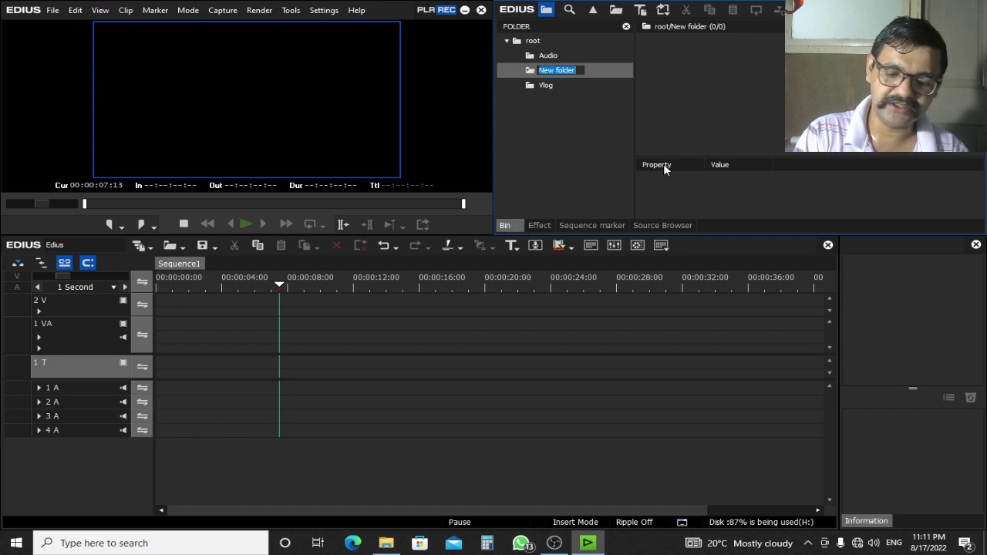
{"action": "type", "text": "123"}
{"action": "key", "text": "Return"}
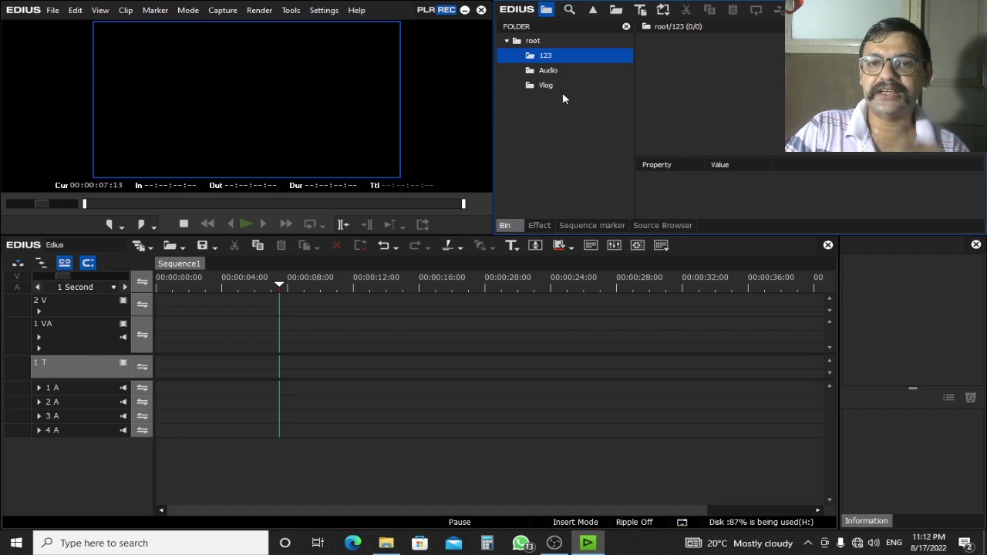
Step: Create a subfolder with the default name inside the 123 folder and move it directly under root
{"action": "right_click", "coordinate": [567, 138]}
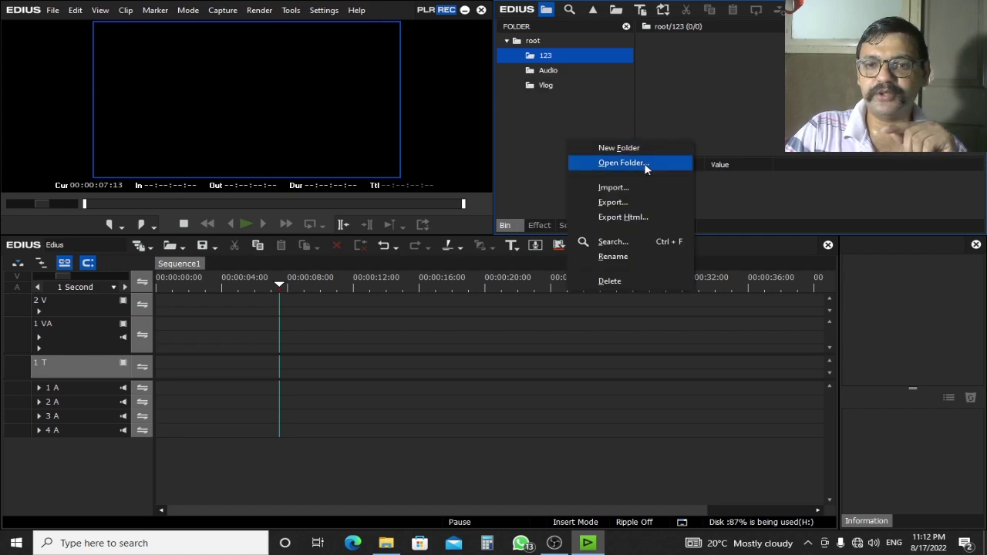
{"action": "left_click", "coordinate": [649, 149]}
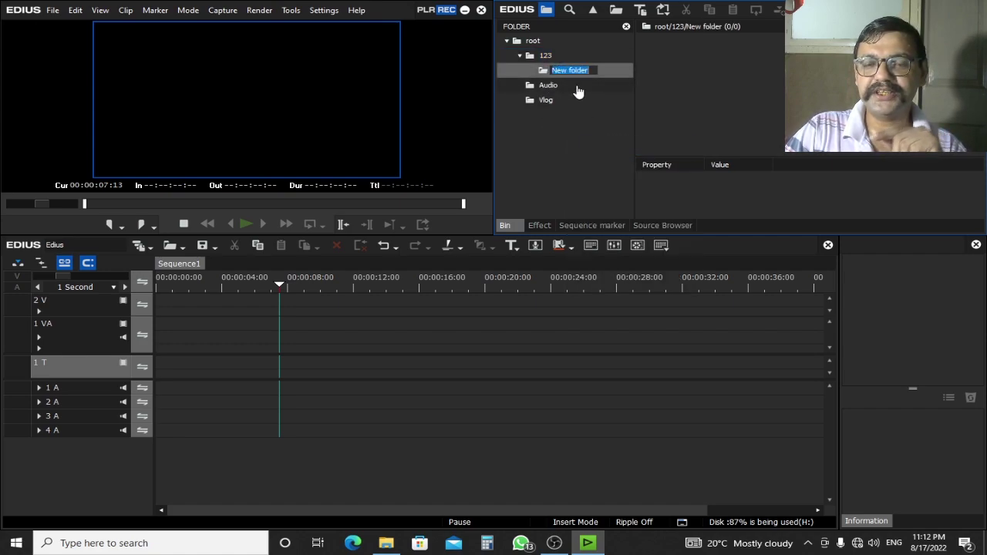
{"action": "left_click", "coordinate": [544, 74]}
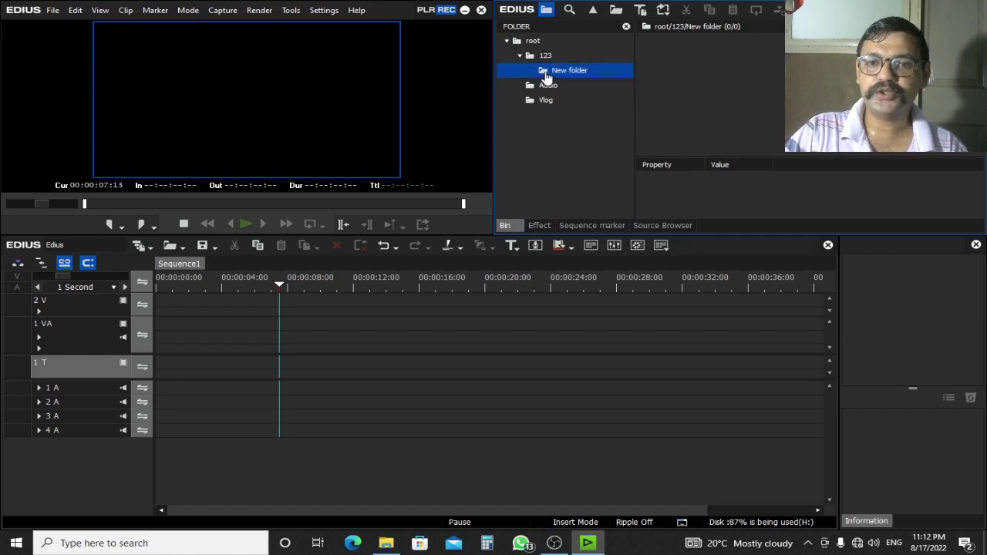
{"action": "left_click_drag", "start_coordinate": [544, 77], "coordinate": [536, 44]}
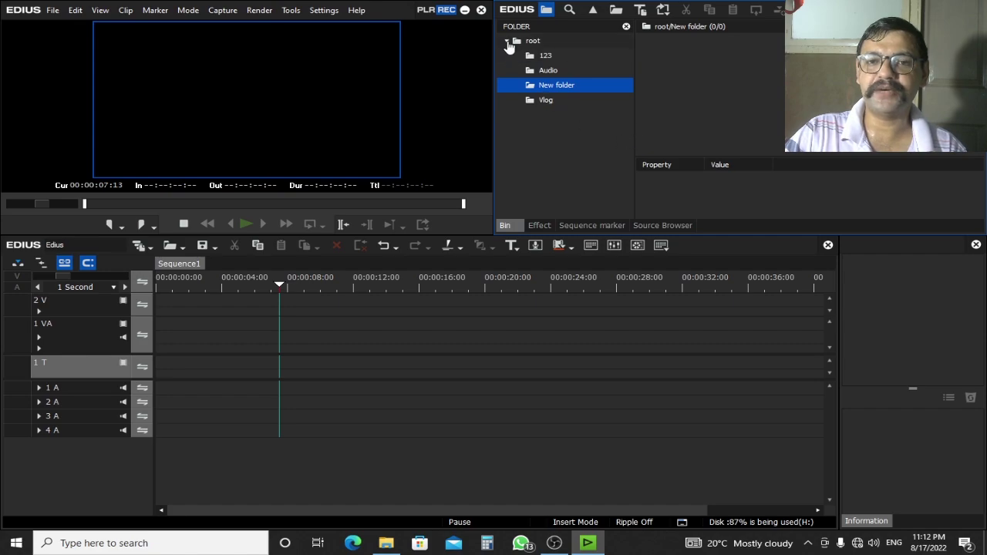
{"action": "left_click", "coordinate": [507, 42]}
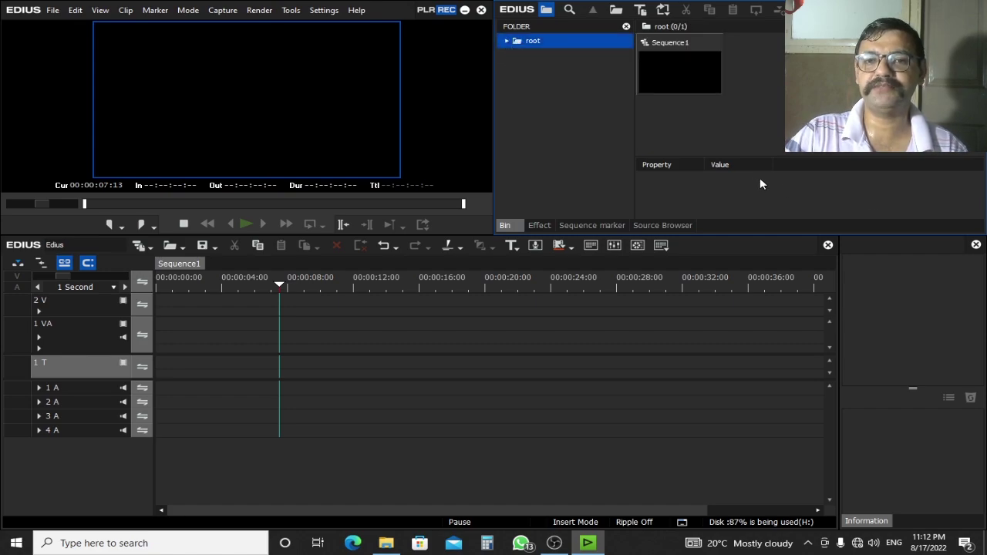
Step: Expand root, go through the 123, Audio and New folder bins, and leave the Vlog folder selected
{"action": "left_click", "coordinate": [507, 42]}
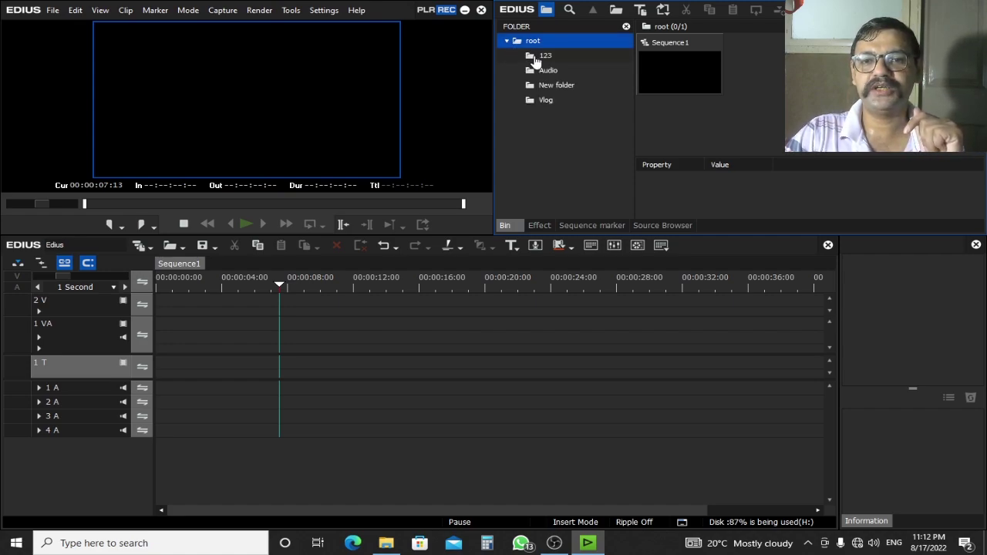
{"action": "left_click", "coordinate": [536, 60]}
{"action": "left_click", "coordinate": [542, 73]}
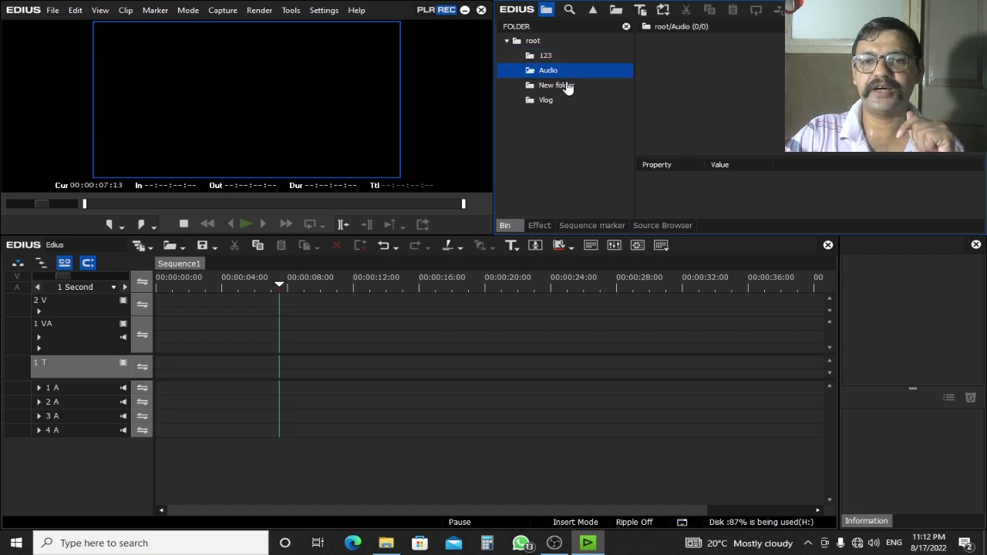
{"action": "left_click", "coordinate": [557, 90]}
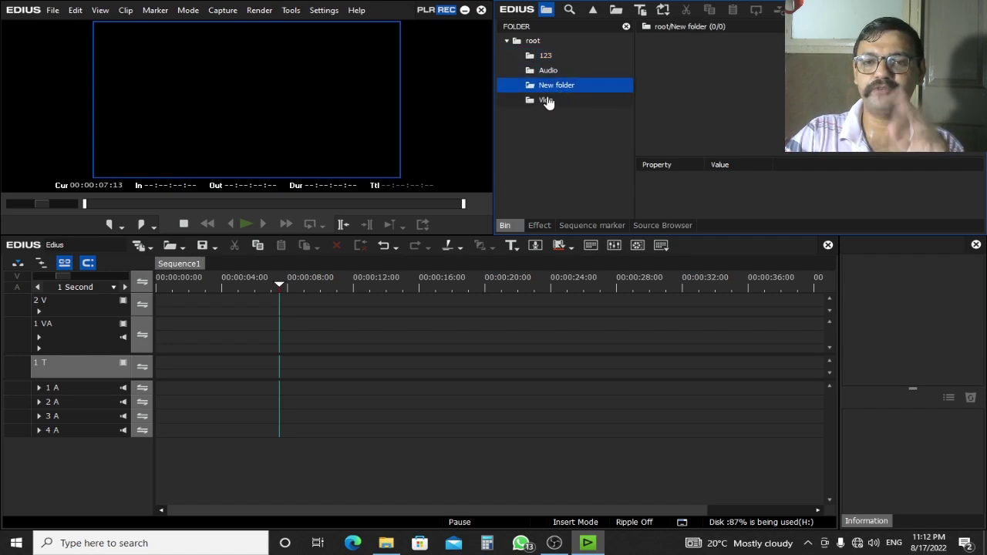
{"action": "left_click", "coordinate": [547, 100]}
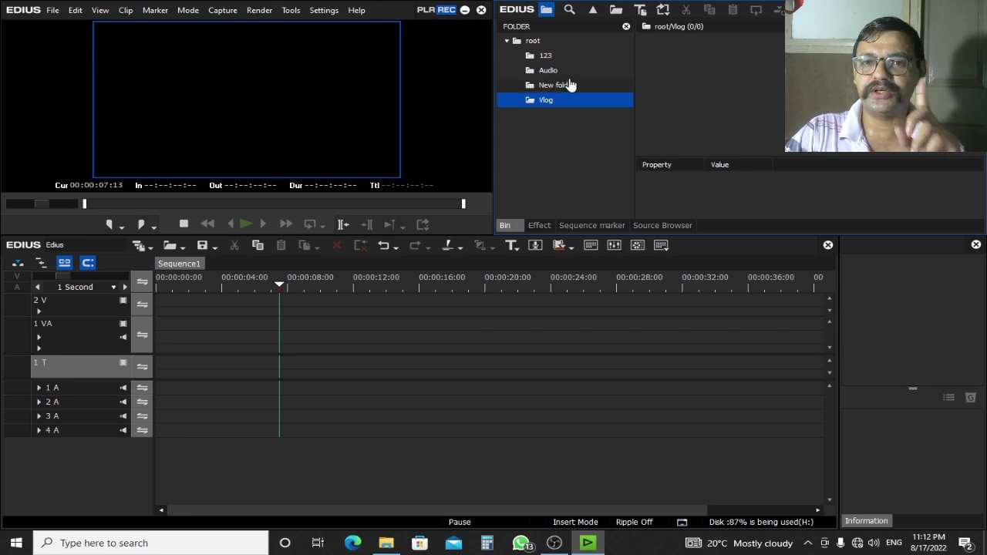
Step: Import all video clips from the Video folder of Vlogs\Paragliding Vlog on drive D into the Vlog bin folder
{"action": "double_click", "coordinate": [758, 97]}
{"action": "left_click", "coordinate": [35, 170]}
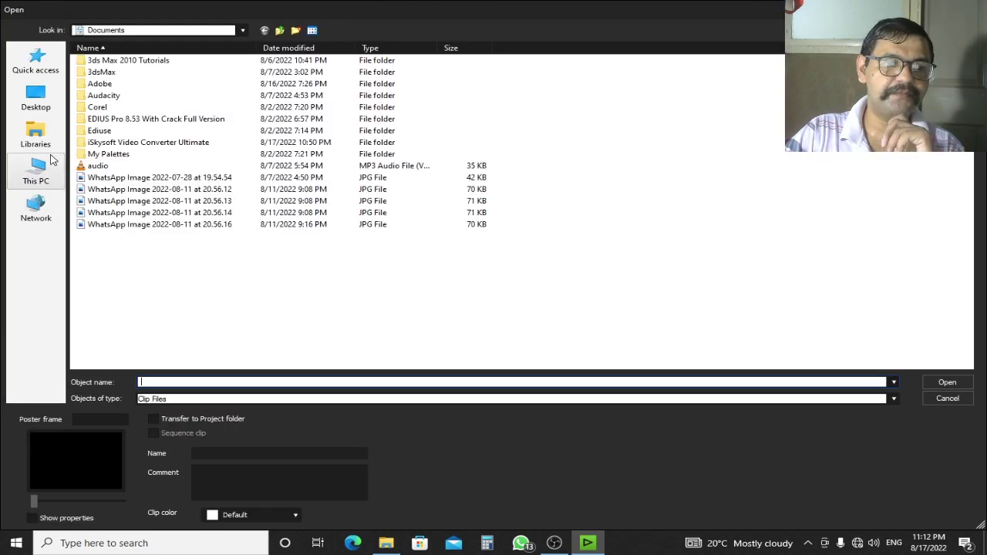
{"action": "double_click", "coordinate": [340, 176]}
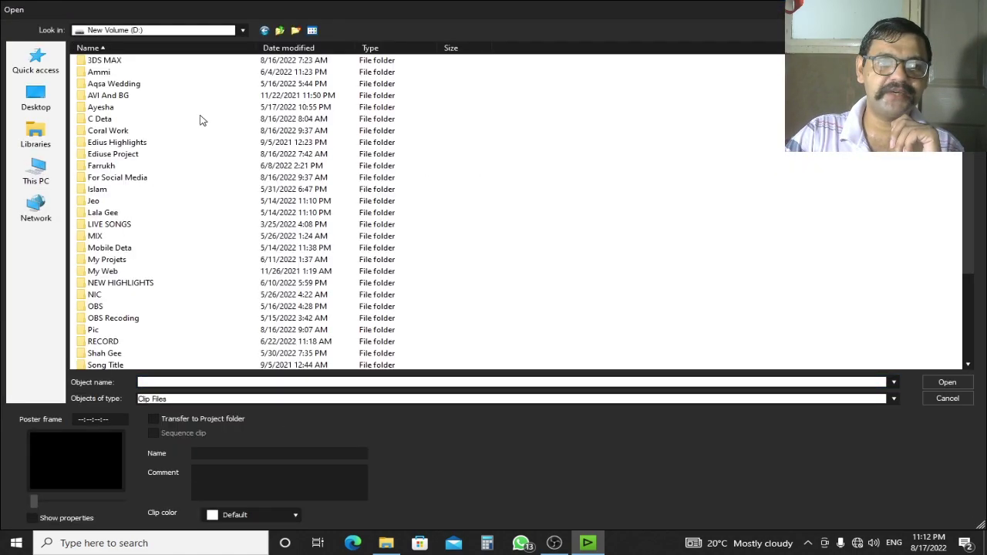
{"action": "left_click", "coordinate": [128, 133]}
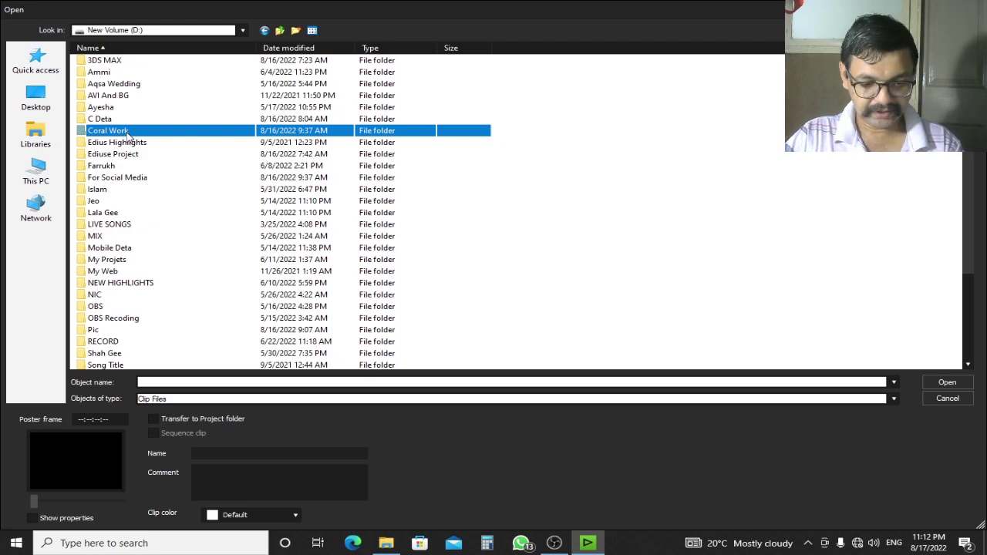
{"action": "scroll", "coordinate": [160, 187], "scroll_direction": "down", "scroll_amount": 4}
{"action": "left_click", "coordinate": [128, 297]}
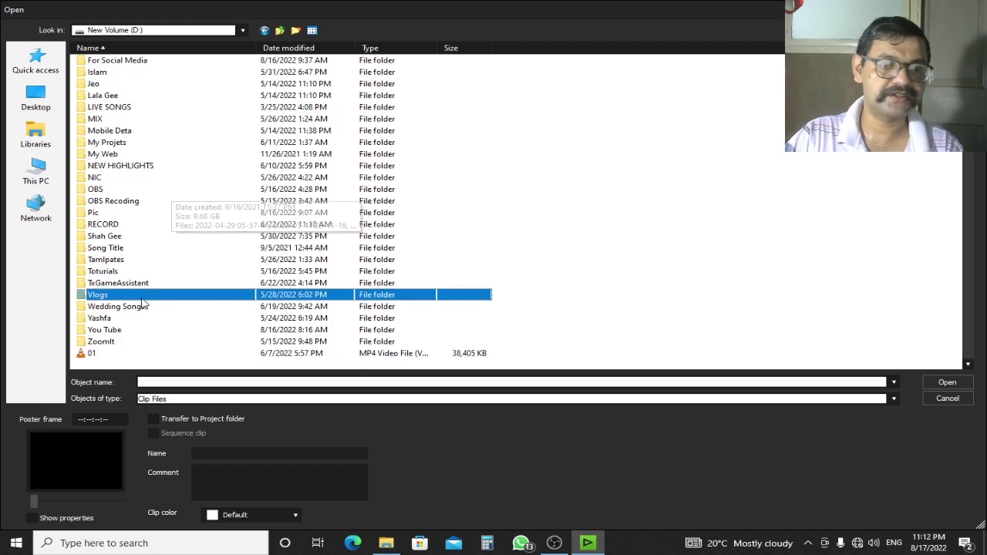
{"action": "double_click", "coordinate": [128, 297]}
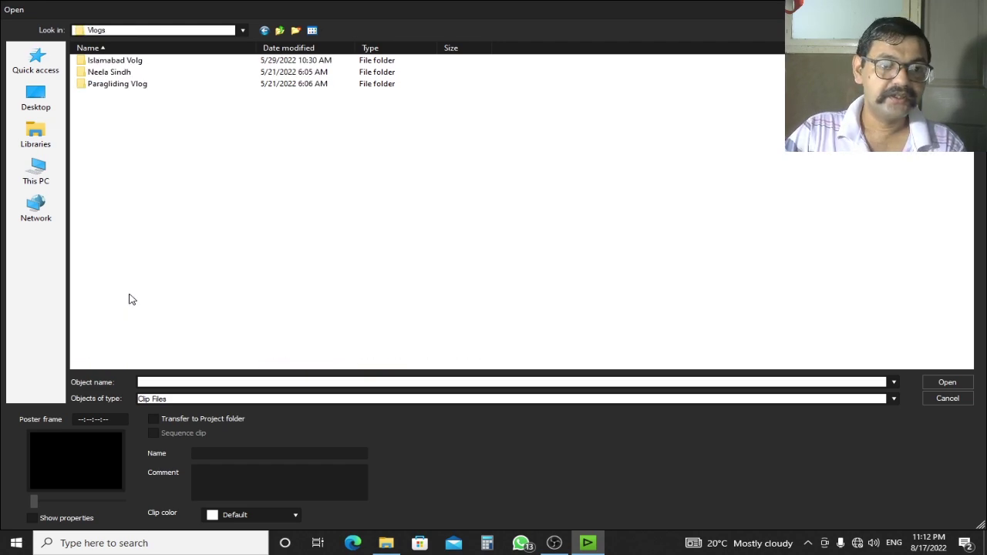
{"action": "double_click", "coordinate": [116, 85]}
{"action": "double_click", "coordinate": [101, 63]}
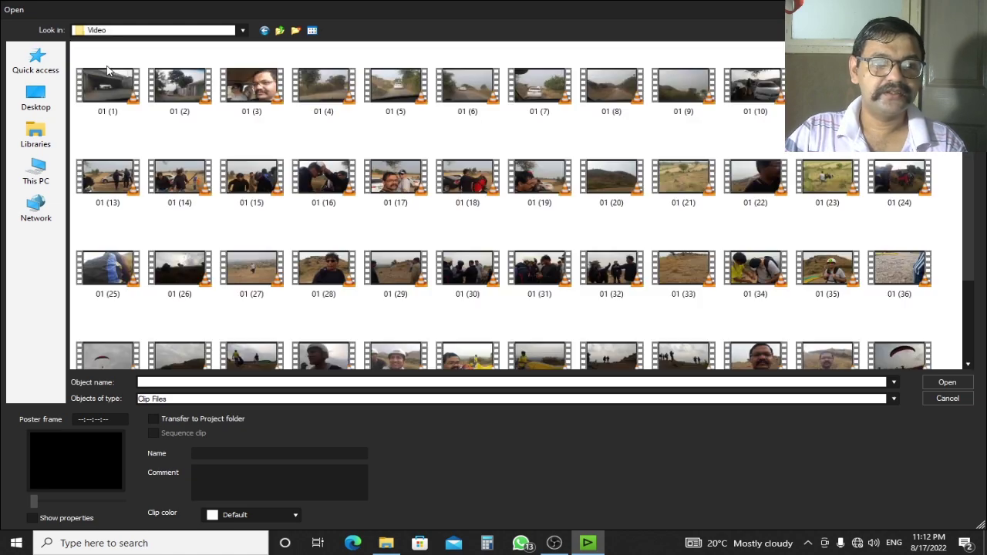
{"action": "key", "text": "ctrl+a"}
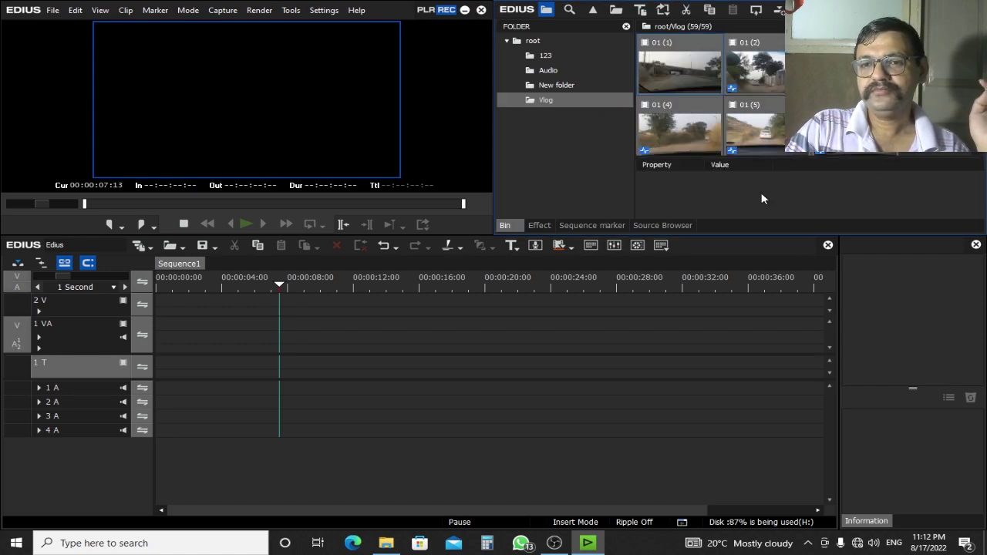
Step: Place clips 01 (1) and 01 (2) individually on the 1 VA track, and delete both from the timeline
{"action": "left_click", "coordinate": [701, 74]}
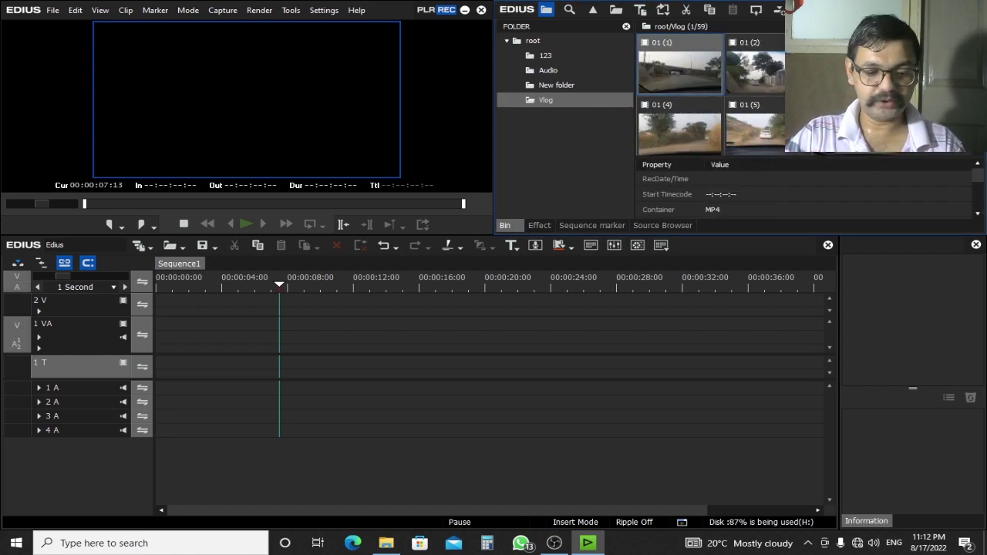
{"action": "left_click_drag", "start_coordinate": [351, 317], "coordinate": [300, 323]}
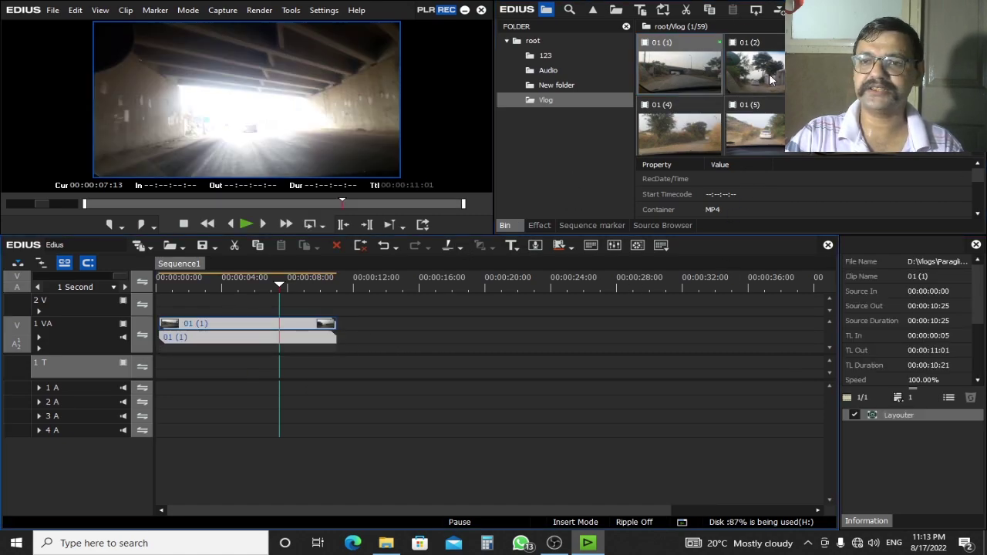
{"action": "left_click_drag", "start_coordinate": [769, 73], "coordinate": [432, 348]}
{"action": "left_click_drag", "start_coordinate": [438, 306], "coordinate": [203, 448]}
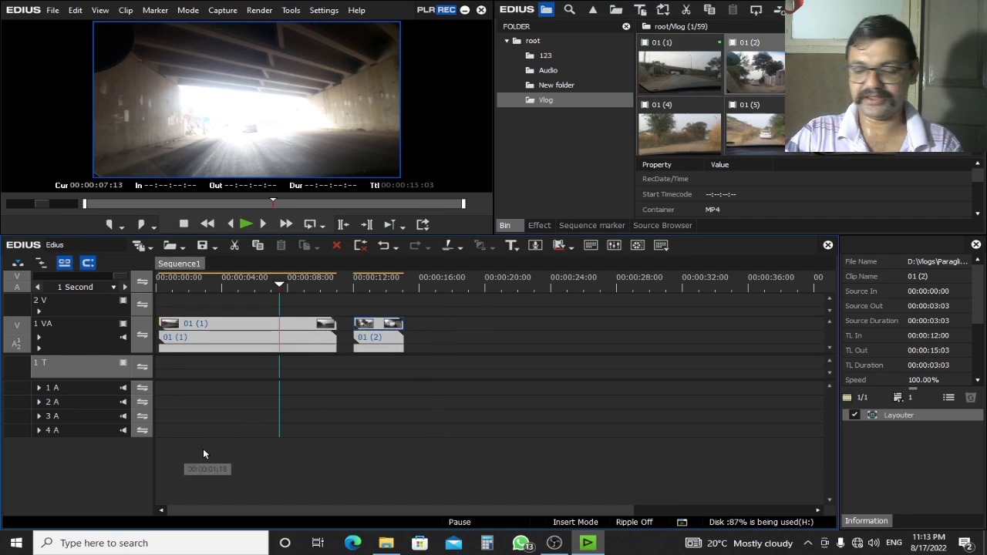
{"action": "key", "text": "Delete"}
Step: Place all clips of the Vlog bin folder in sequence on the 1 VA track, starting at about 00:00:03:01
{"action": "scroll", "coordinate": [816, 155], "scroll_direction": "down", "scroll_amount": 1}
{"action": "key", "text": "ctrl+a"}
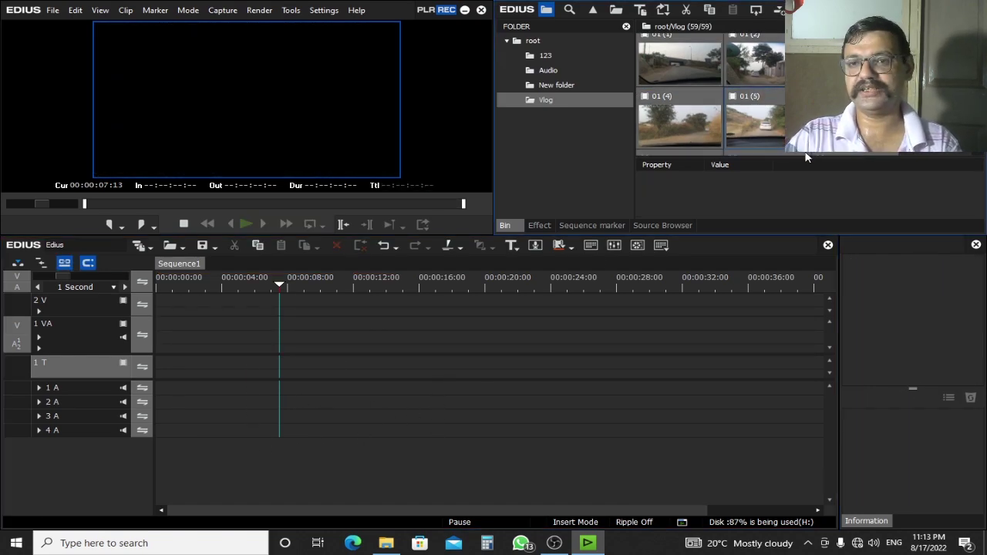
{"action": "left_click_drag", "start_coordinate": [806, 153], "coordinate": [208, 352]}
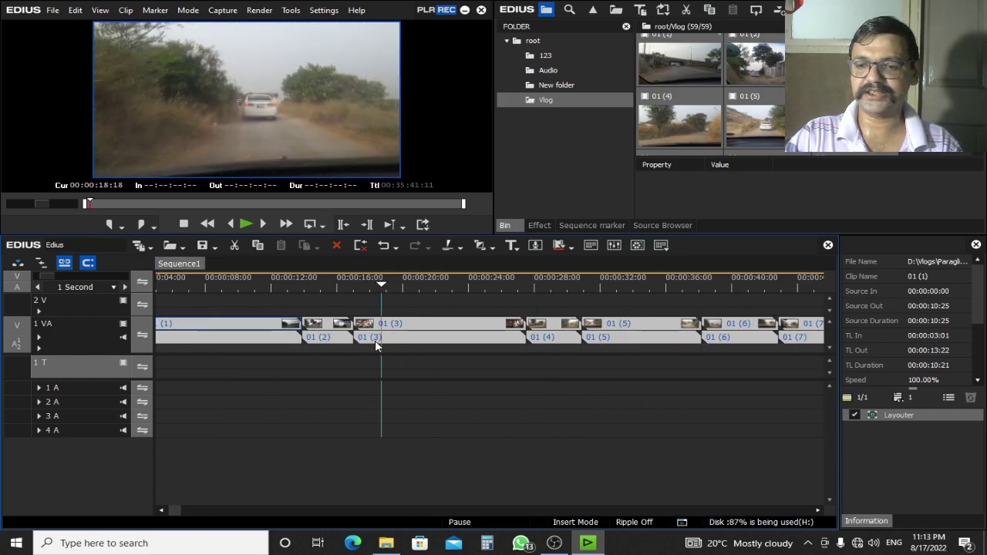
Step: Scrub through the clips on the timeline, leave the playhead at about 00:00:28:14 within clip 01 (4), and select the 1 VA track
{"action": "key", "text": "Page_Up"}
{"action": "key", "text": "Page_Up"}
{"action": "key", "text": "Page_Up"}
{"action": "key", "text": "Page_Up"}
{"action": "key", "text": "Page_Up"}
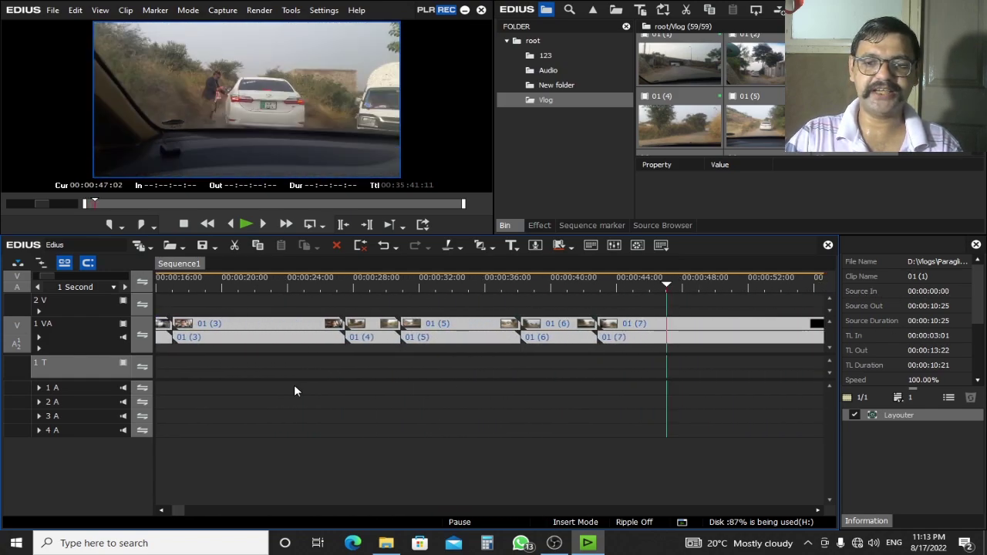
{"action": "left_click", "coordinate": [390, 369]}
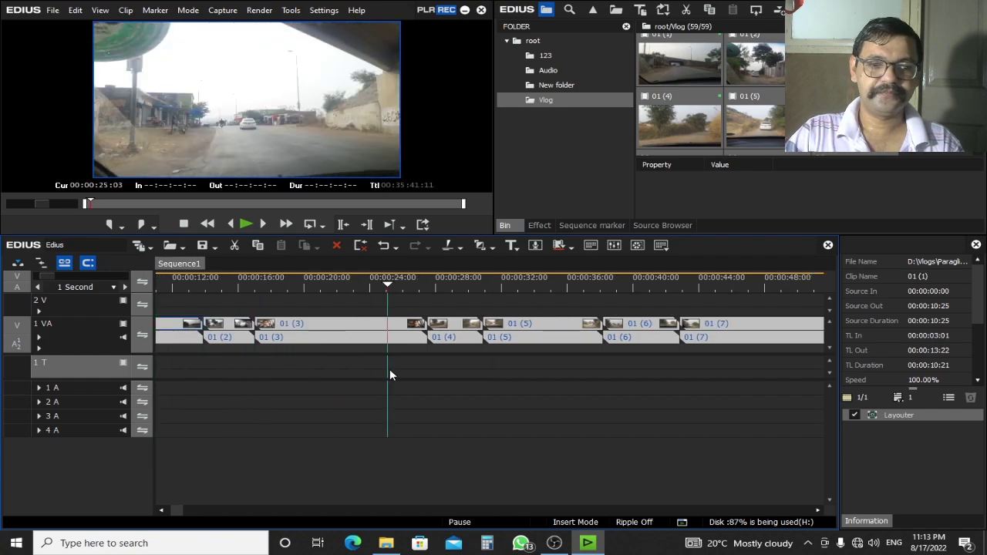
{"action": "left_click", "coordinate": [496, 363]}
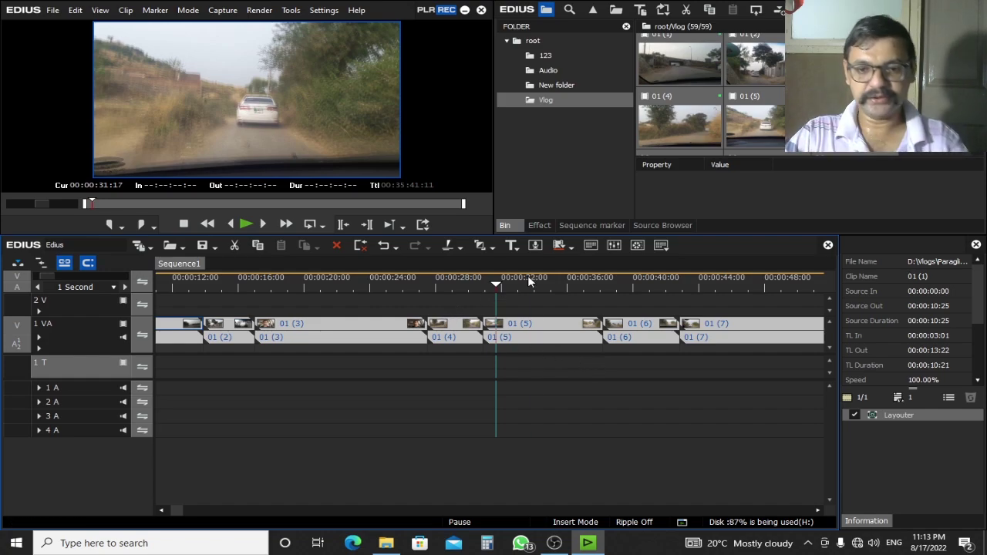
{"action": "left_click_drag", "start_coordinate": [529, 282], "coordinate": [380, 330]}
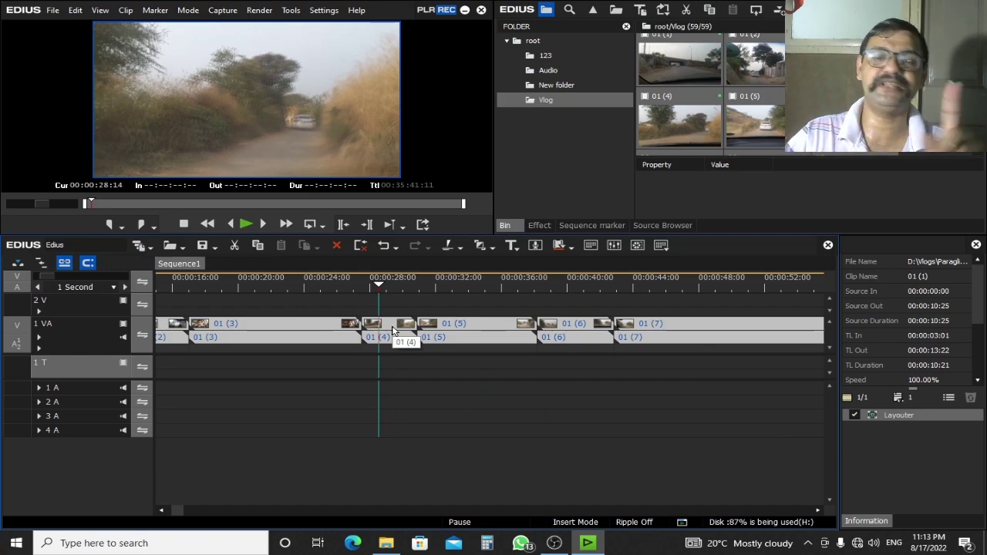
{"action": "left_click", "coordinate": [74, 335]}
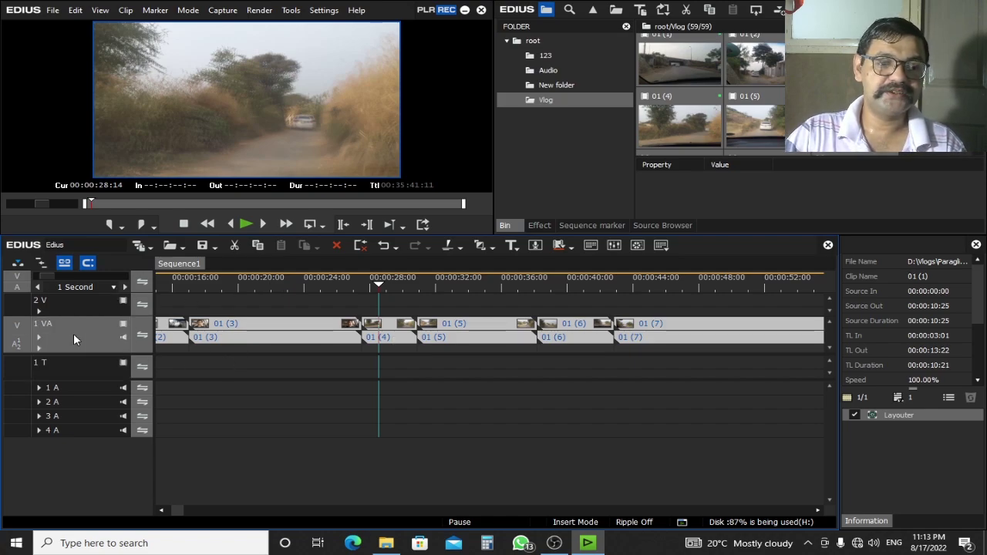